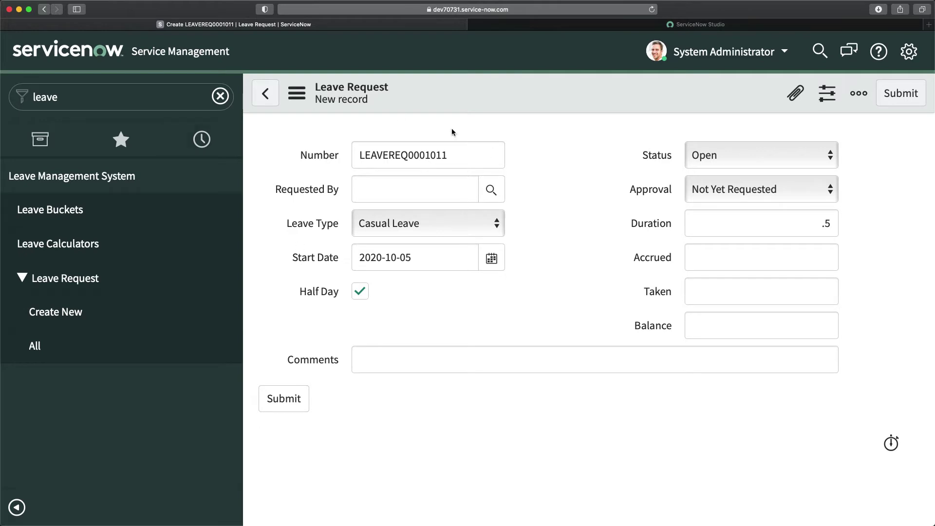
Check the available Leave Type options on the new leave request form.
left_click(436, 154)
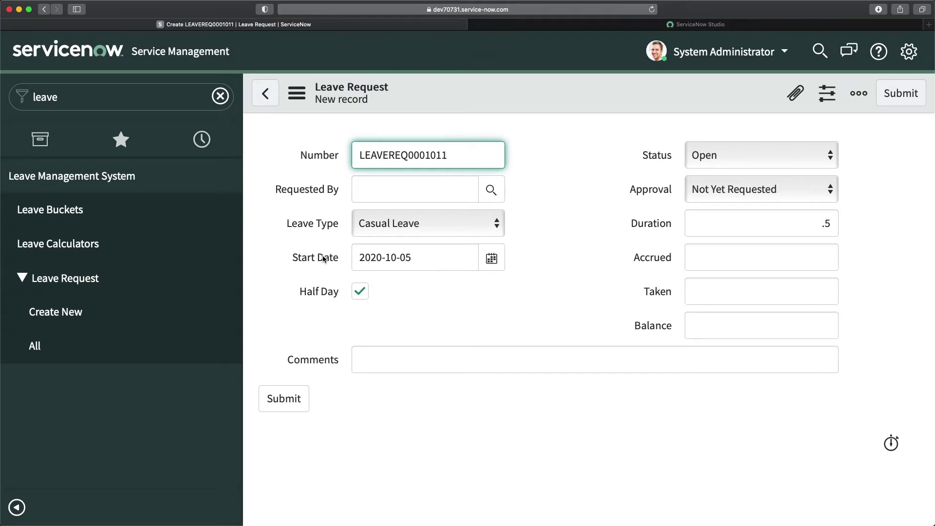
left_click(412, 224)
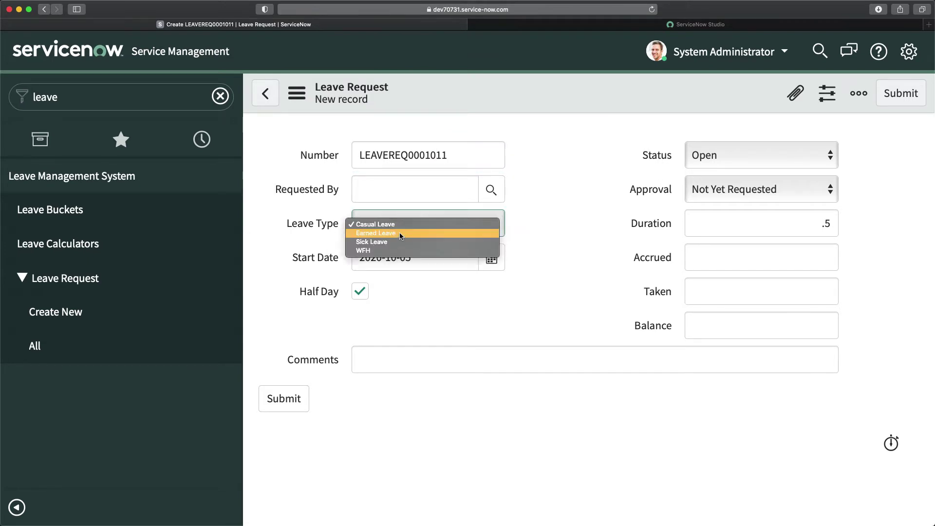
left_click(574, 160)
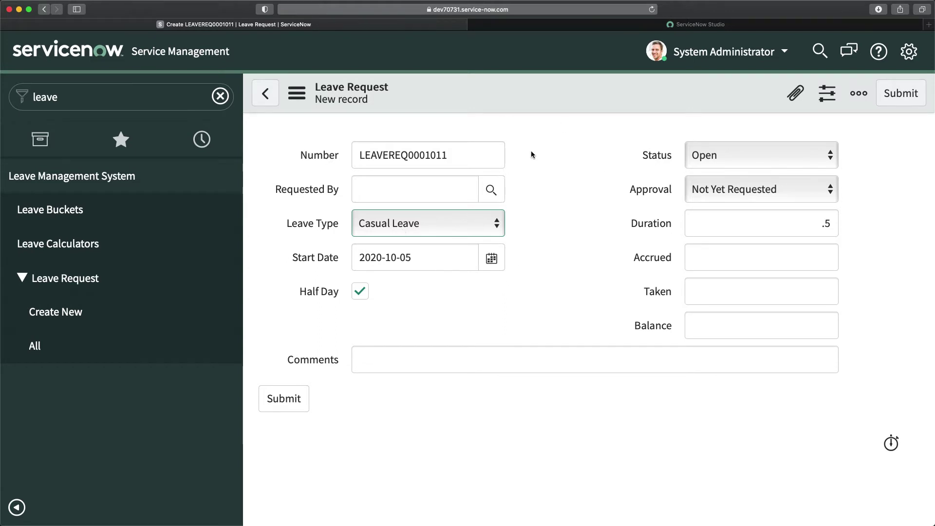
Switch to ServiceNow Studio and close the Set Duration for Halfday client script.
left_click(679, 26)
scroll(494, 296, "down", 3)
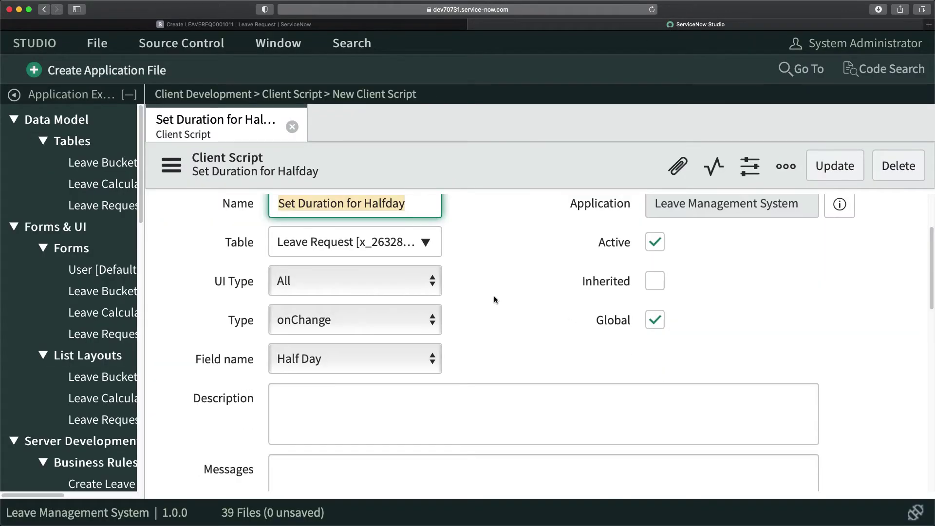
scroll(494, 296, "up", 3)
left_click(293, 126)
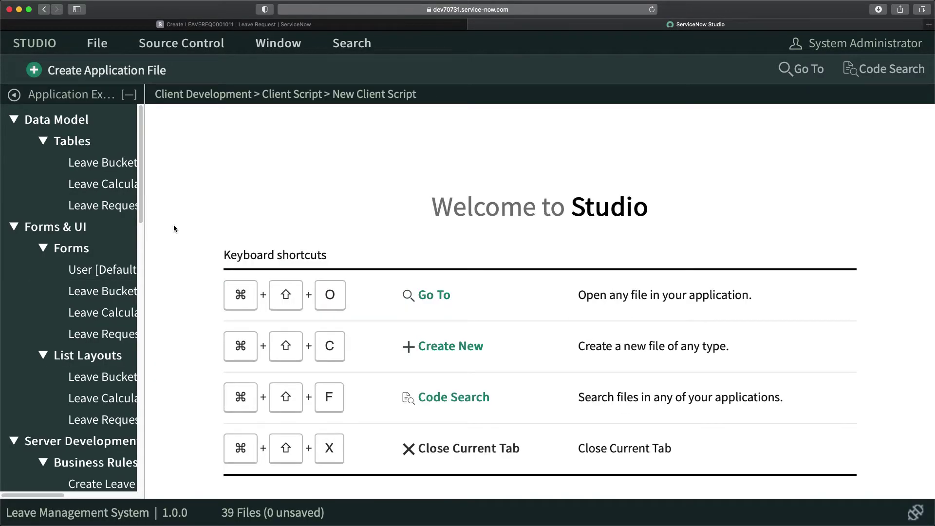
Create a new application file of type UI Policy from the Client Development category.
left_click(115, 70)
scroll(170, 374, "down", 1)
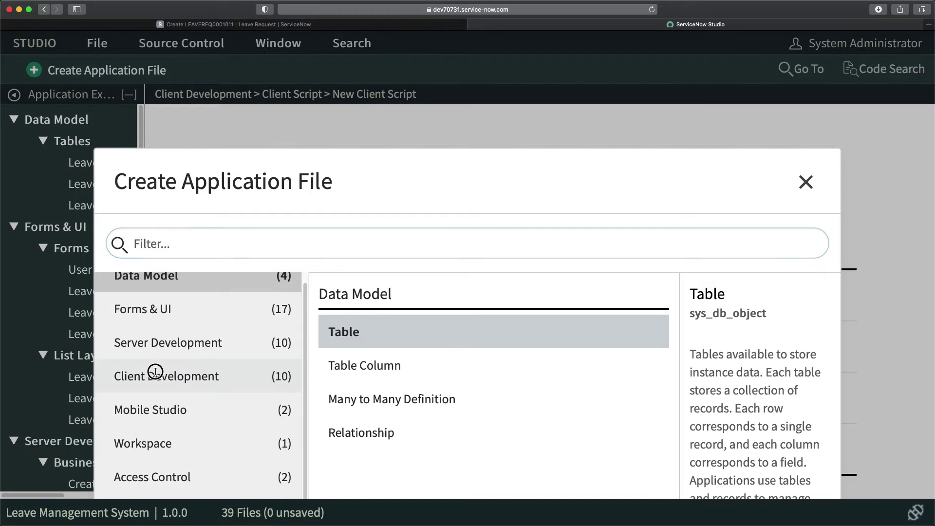
left_click(153, 374)
left_click(364, 368)
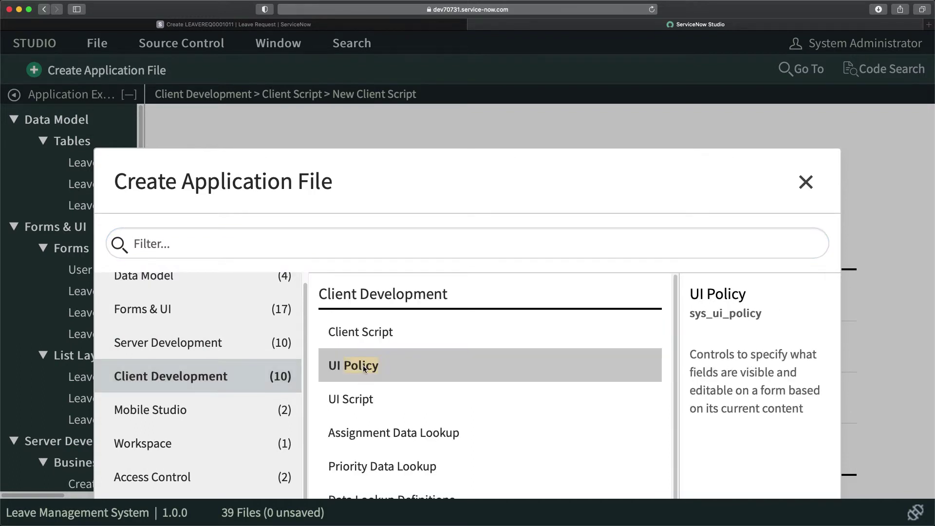
double_click(363, 369)
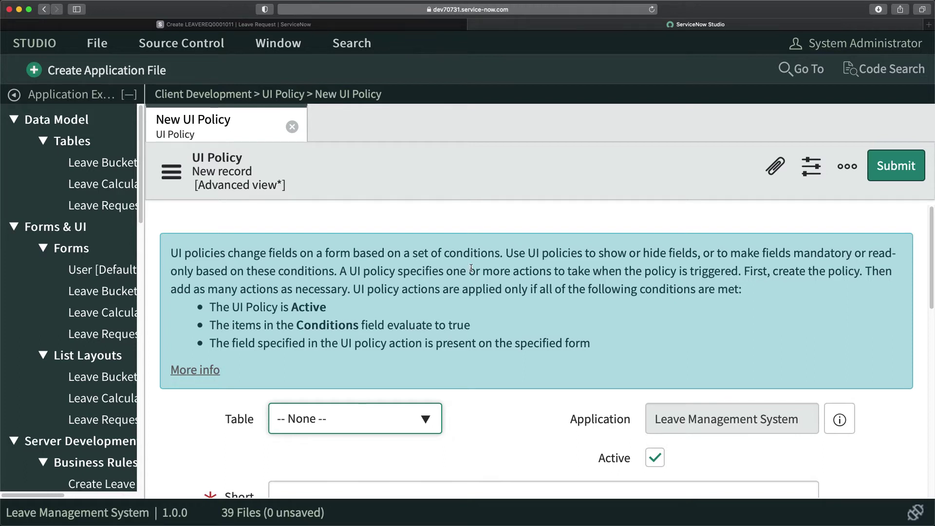
Set the new UI policy's table to Leave Request.
scroll(469, 292, "down", 3)
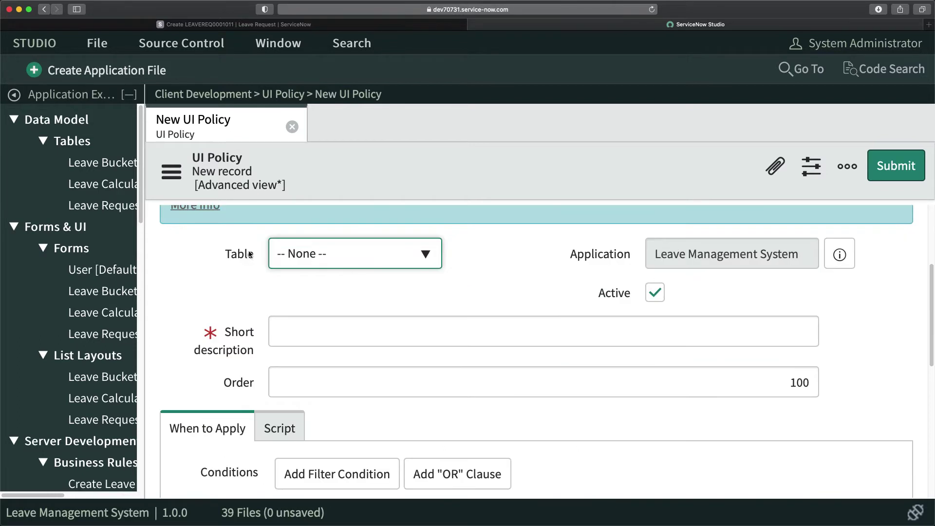
left_click(337, 257)
type("leave")
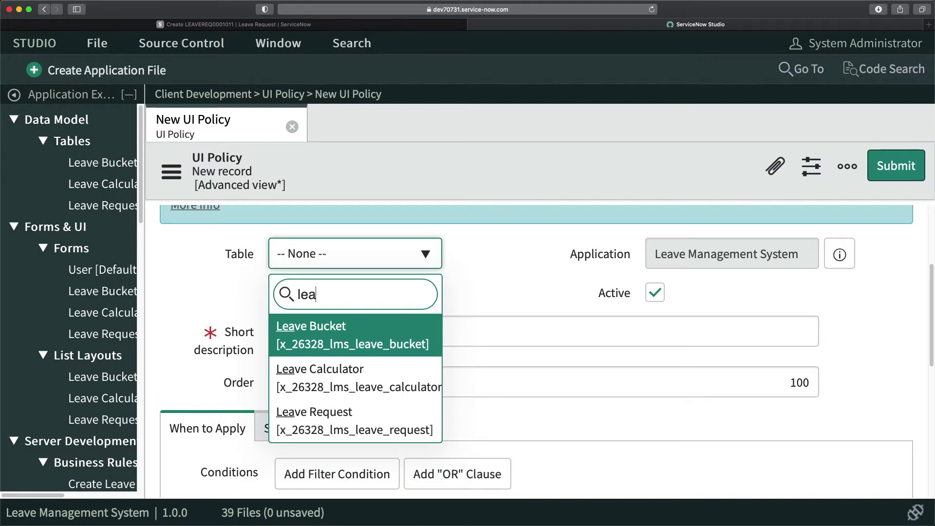
key("Down")
key("Down")
key("Return")
scroll(450, 309, "down", 1)
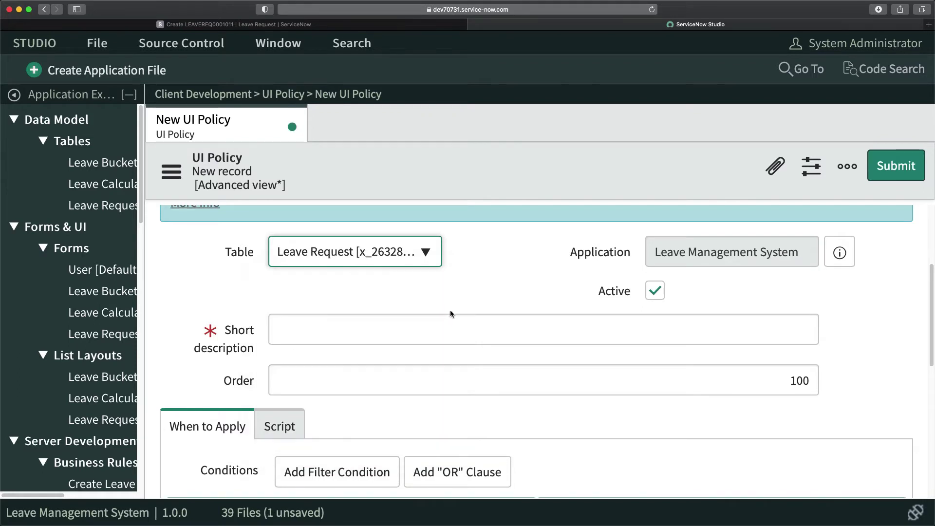
Enter "Make fields mandatory" as the UI policy's short description.
left_click(410, 326)
type("Make fieold")
key("BackSpace")
key("BackSpace")
key("BackSpace")
type("lds mandatory")
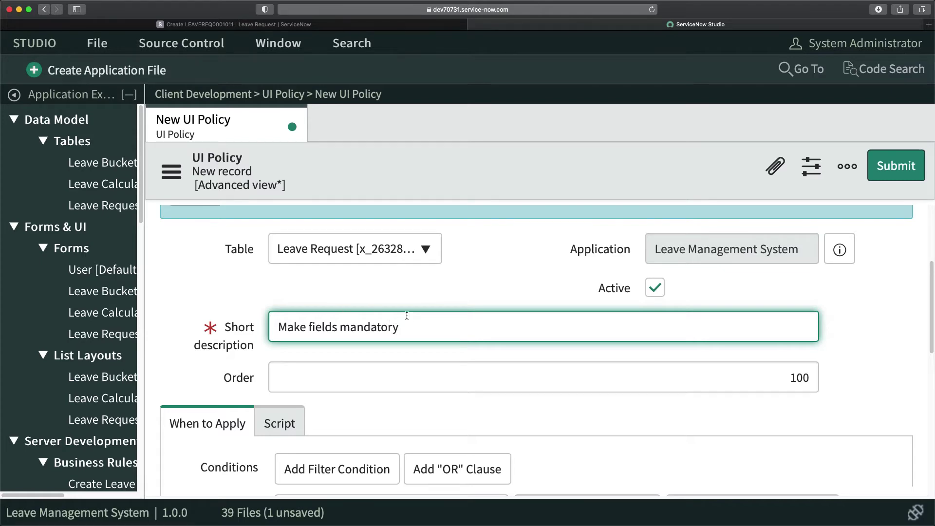
Review the conditions and options of the new UI policy, and save the record while keeping its form open.
scroll(389, 324, "down", 10)
scroll(391, 322, "up", 7)
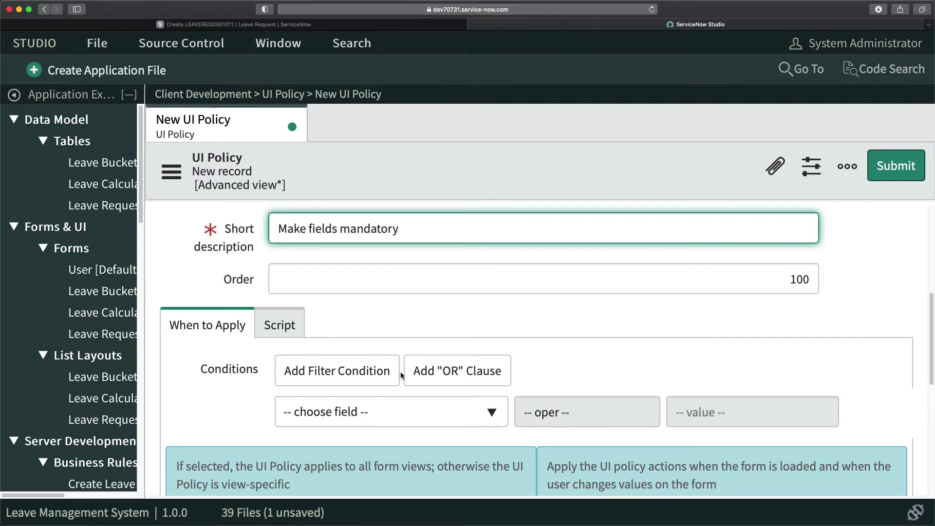
scroll(400, 375, "down", 10)
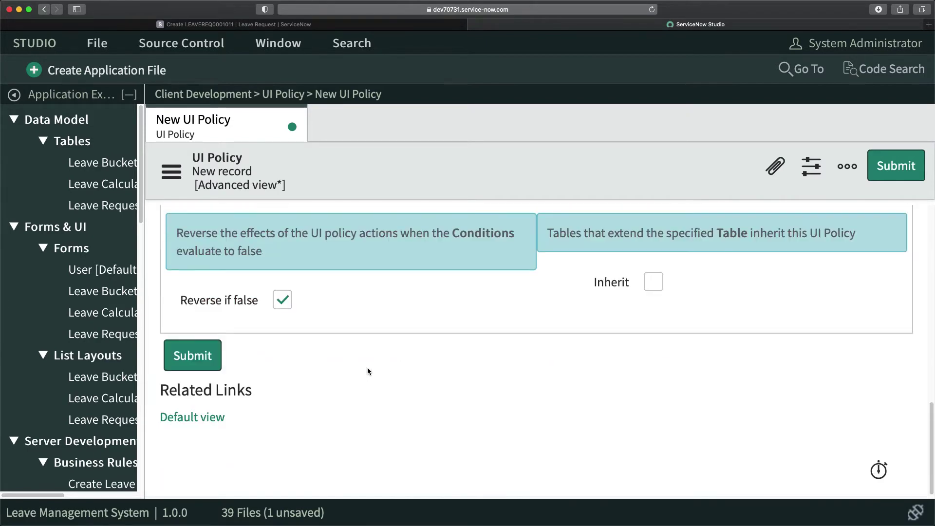
scroll(367, 371, "up", 10)
scroll(368, 372, "up", 5)
right_click(470, 165)
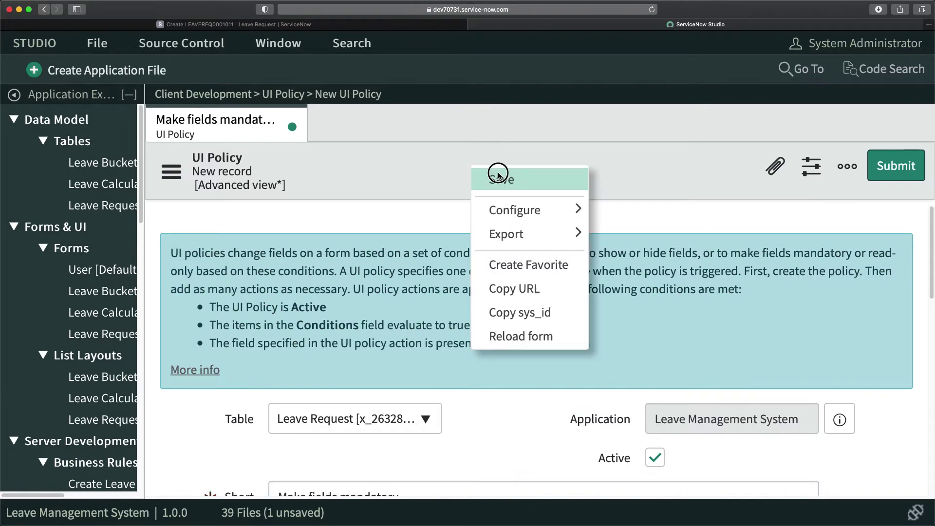
left_click(498, 176)
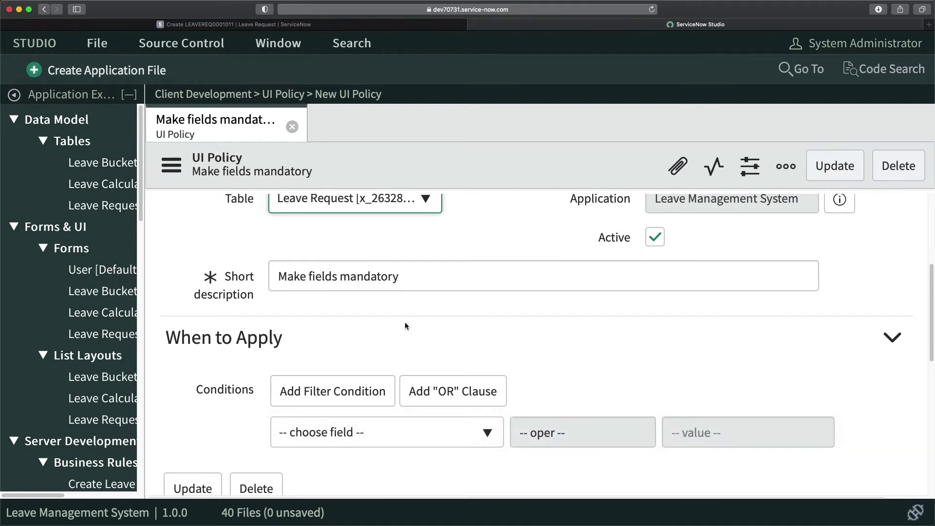
Add a UI policy action for the Leave Type field with Mandatory set to True, and submit it.
scroll(317, 340, "down", 8)
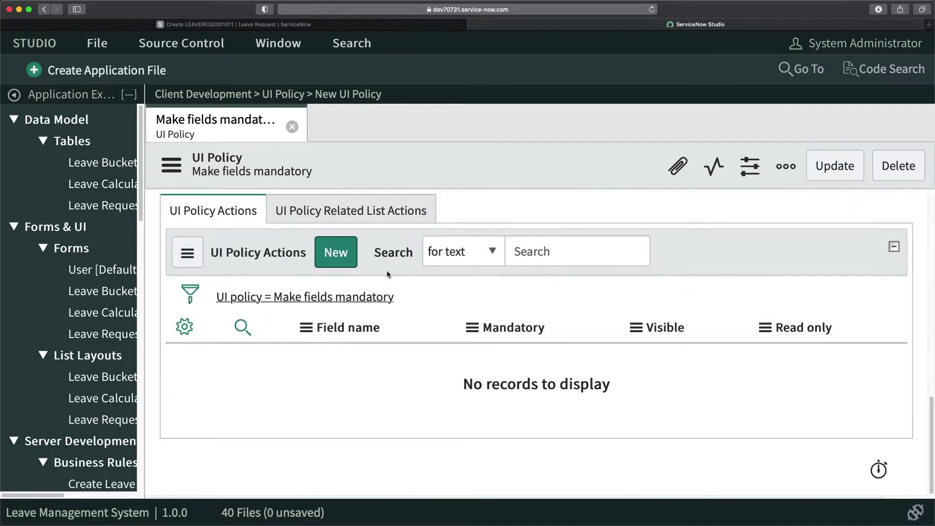
left_click(345, 262)
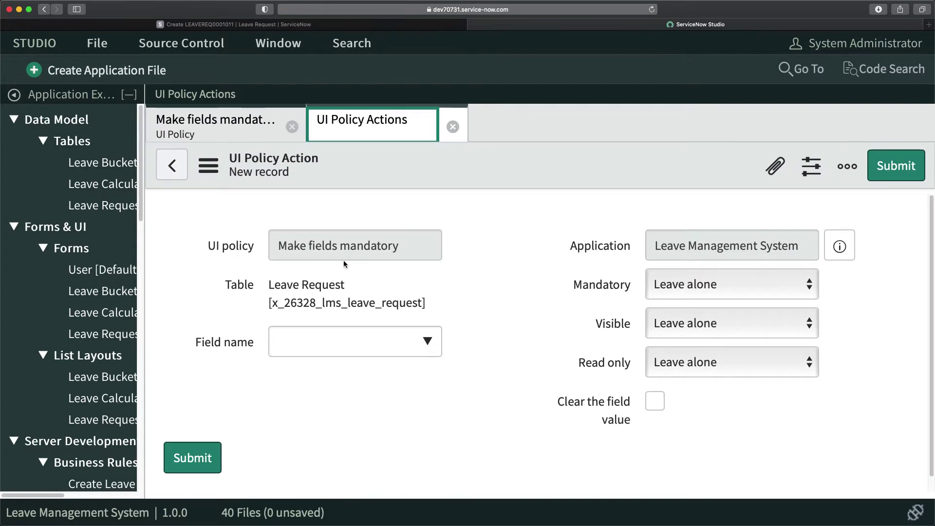
scroll(428, 370, "down", 1)
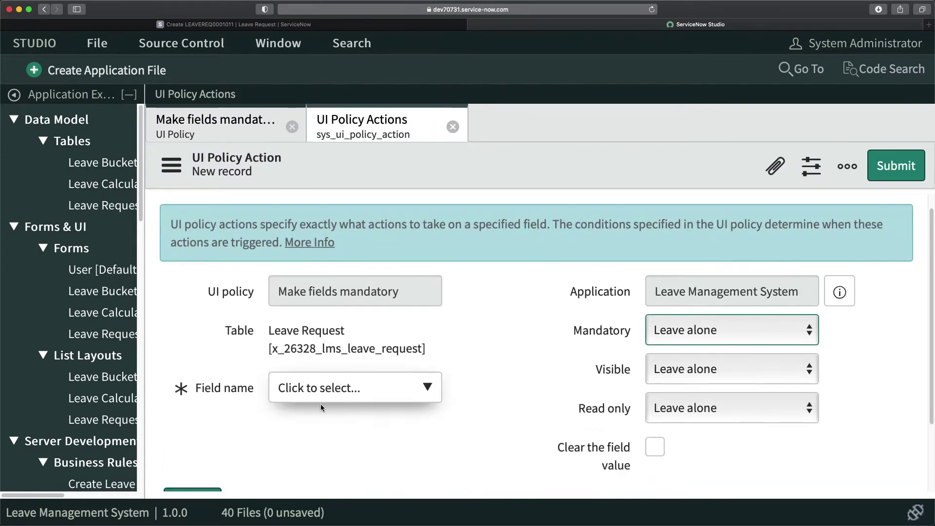
left_click(344, 393)
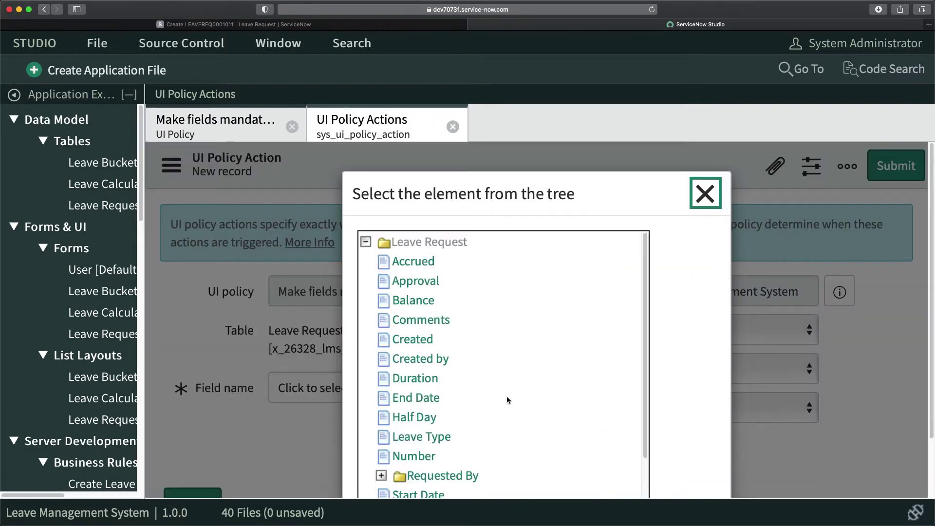
scroll(535, 394, "down", 1)
left_click(420, 376)
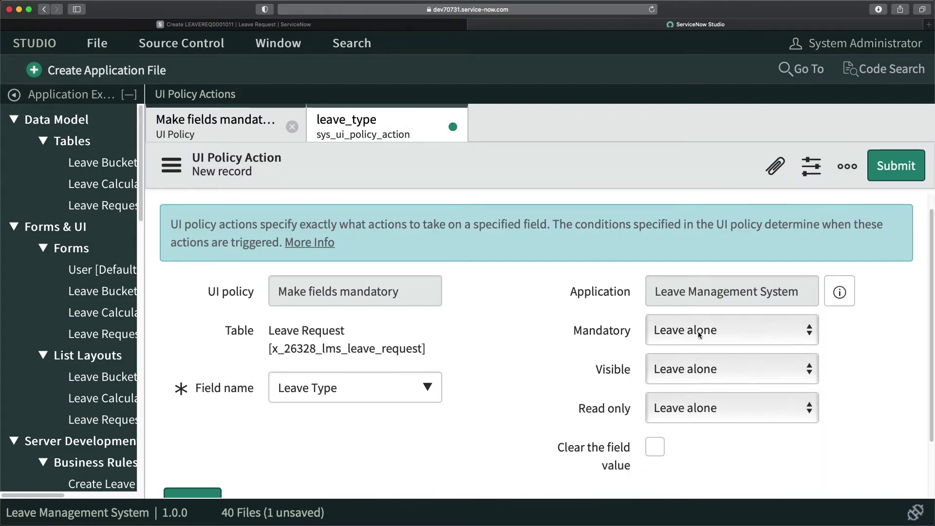
left_click(666, 331)
left_click(663, 340)
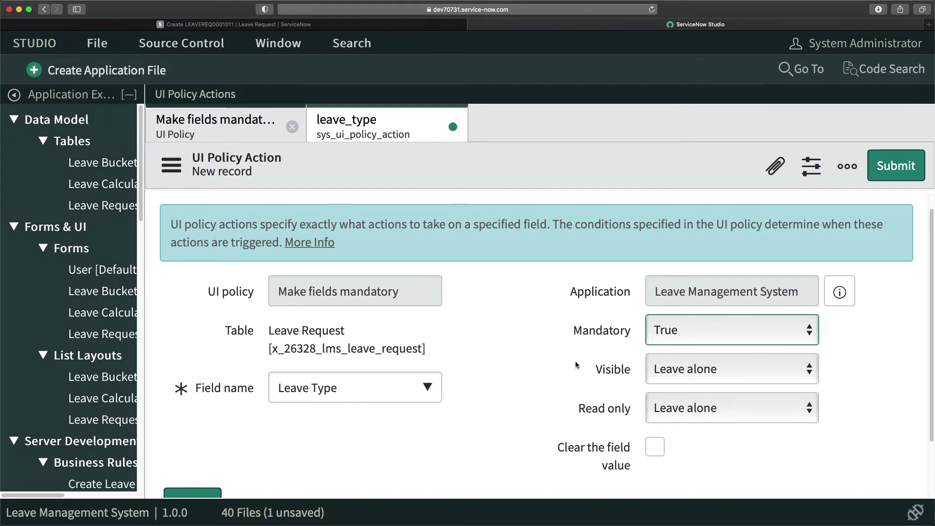
left_click(888, 177)
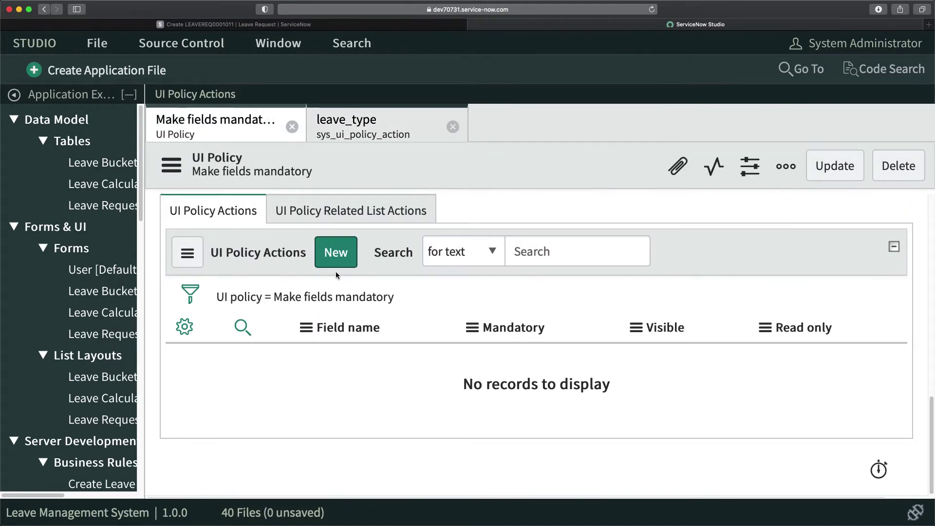
Add a UI policy action for the Requested By field with Read only set to True, and submit it.
left_click(338, 261)
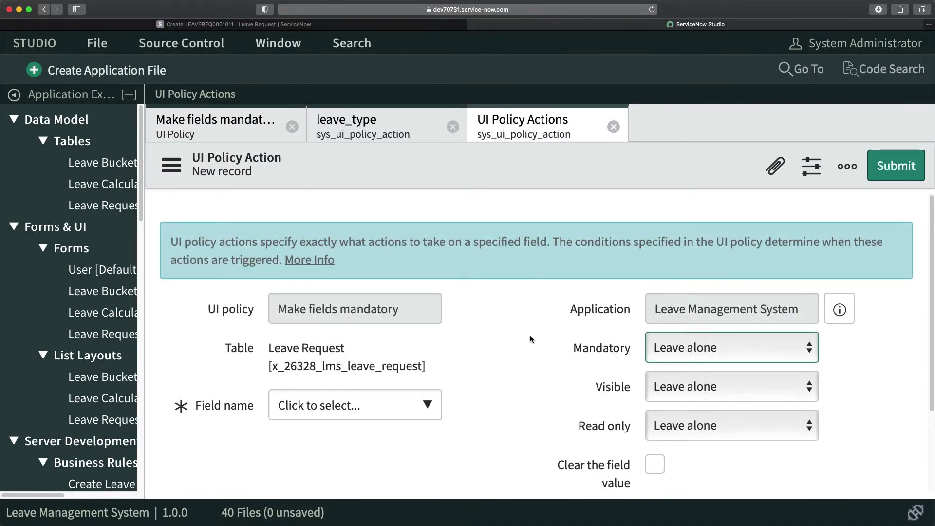
scroll(530, 335, "down", 3)
left_click(355, 316)
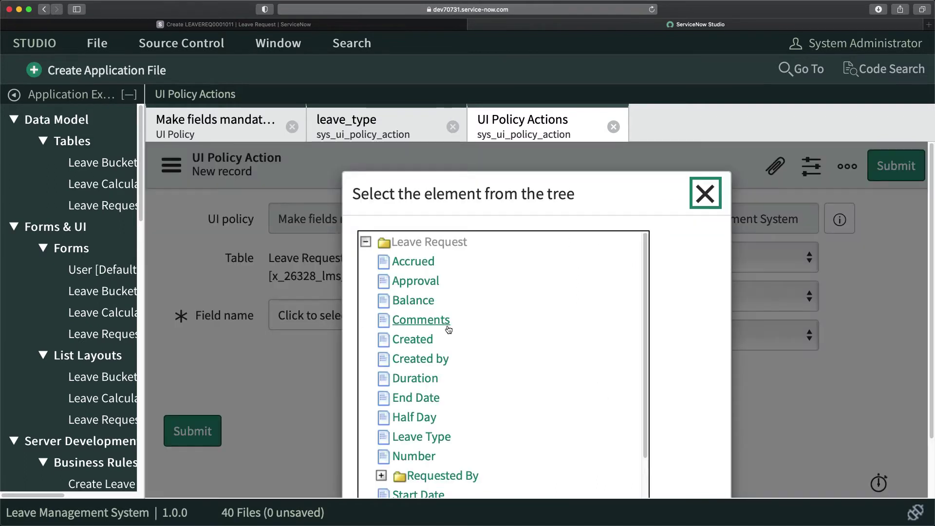
scroll(448, 326, "down", 3)
left_click(448, 329)
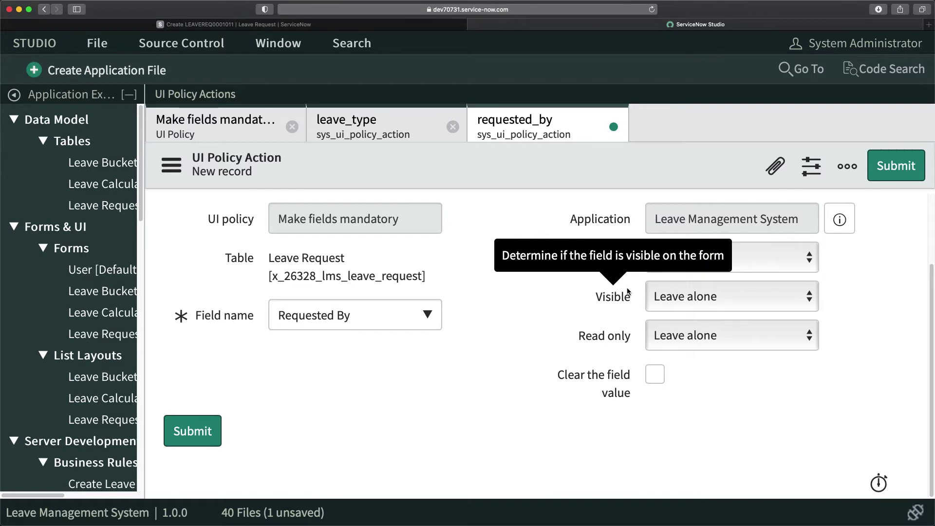
left_click(686, 336)
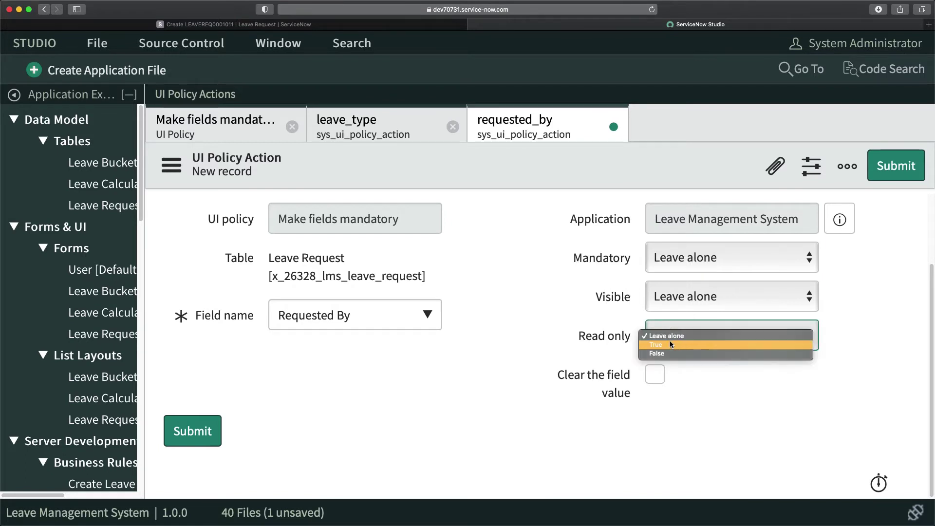
left_click(665, 348)
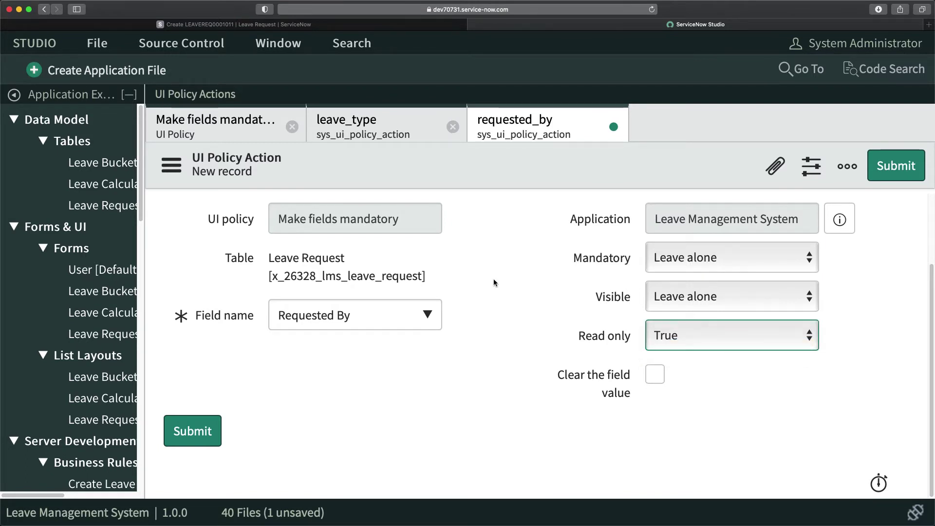
left_click(191, 431)
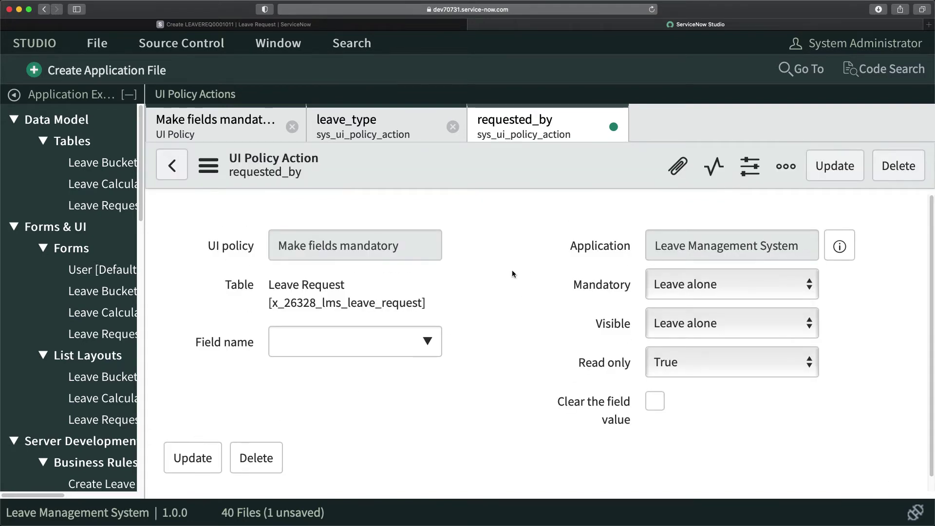
Add a UI policy action for the Start Date field with Mandatory set to True, and submit it.
left_click(200, 119)
scroll(349, 334, "down", 10)
left_click(334, 253)
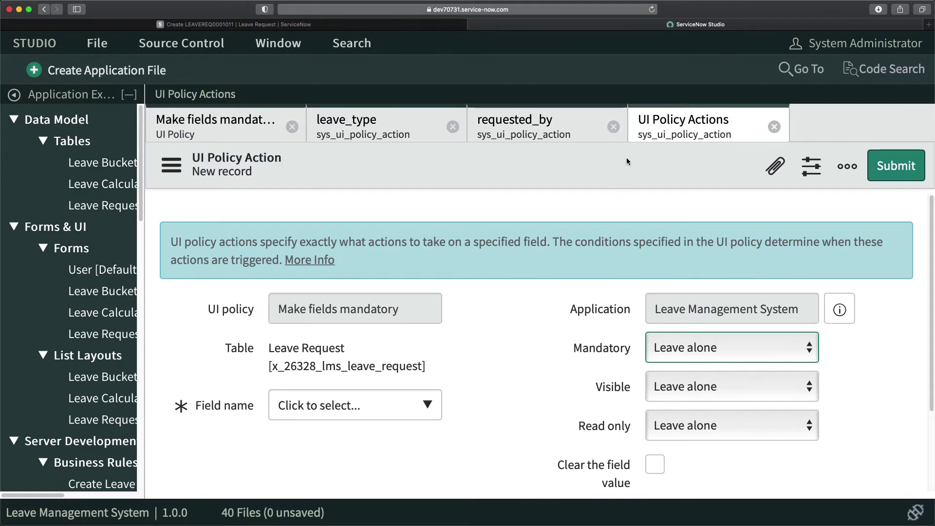
scroll(341, 344, "down", 3)
scroll(351, 342, "up", 3)
scroll(389, 345, "down", 3)
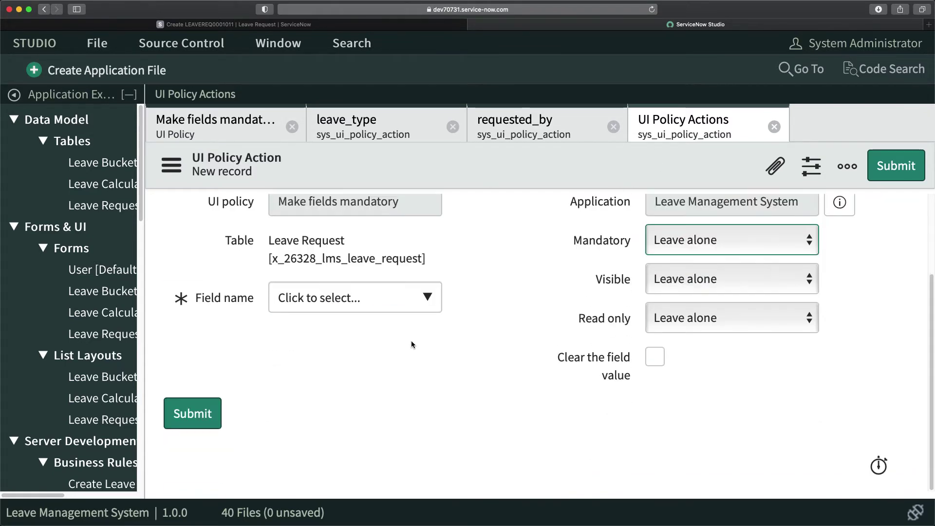
left_click(367, 303)
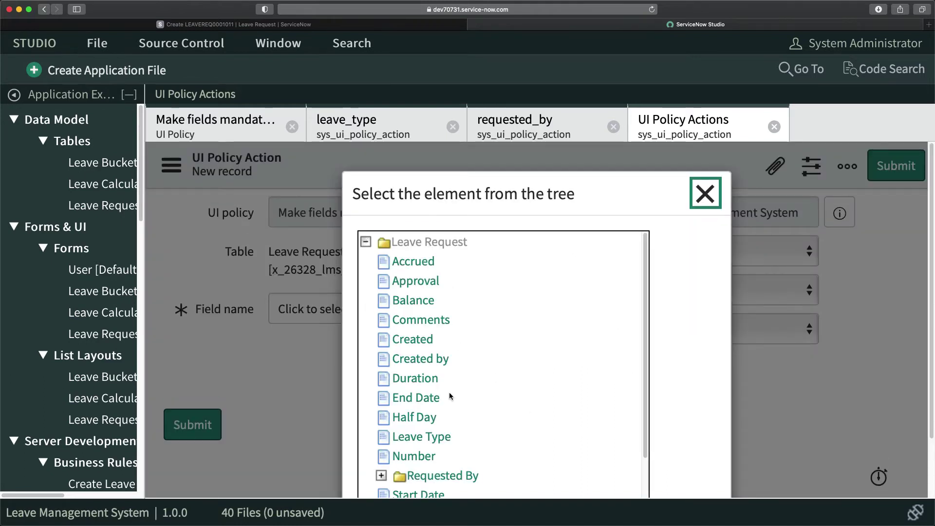
scroll(453, 397, "down", 3)
scroll(414, 341, "down", 3)
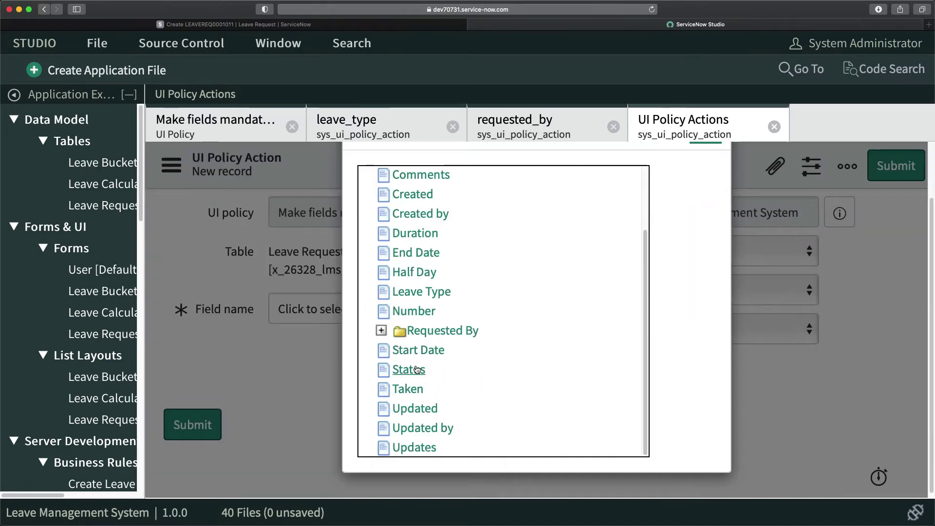
left_click(413, 351)
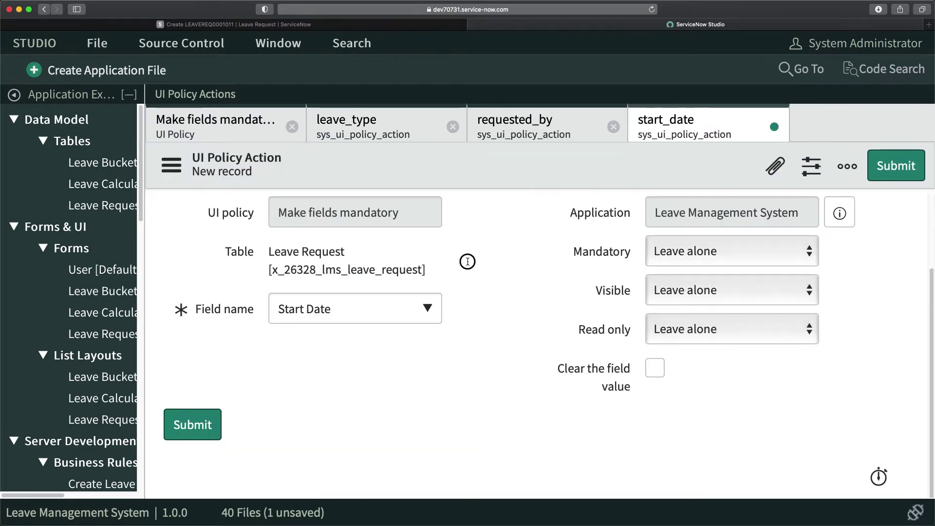
left_click(677, 254)
left_click(672, 259)
left_click(545, 275)
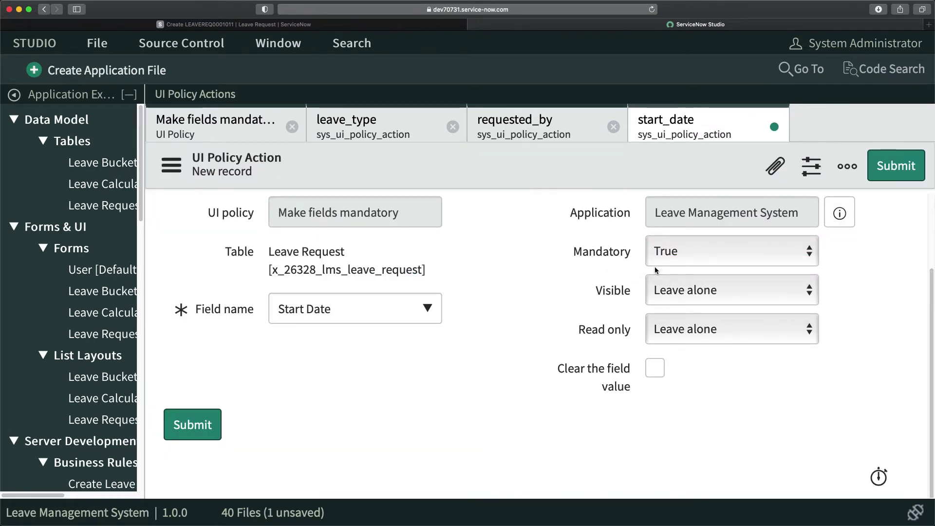
left_click(195, 433)
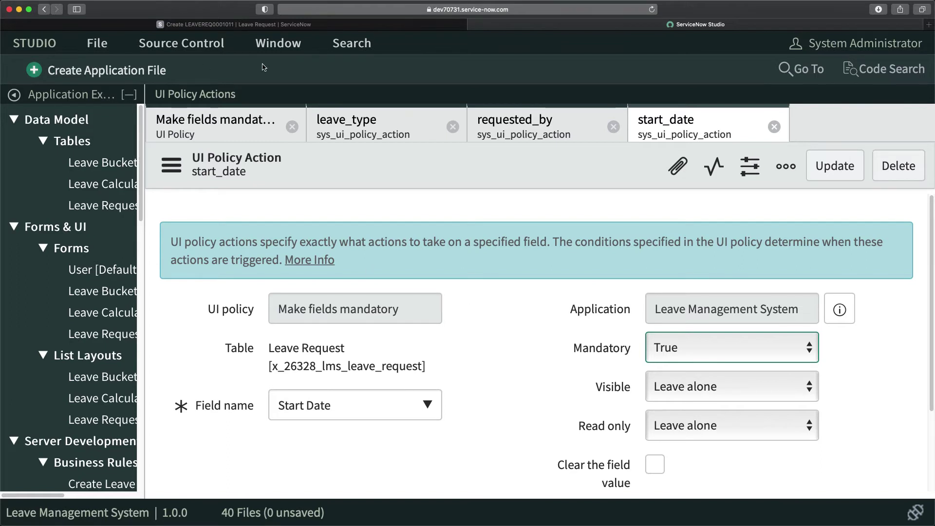
Switch to the new Leave Request record in the other browser tab and reload its form.
left_click(265, 25)
right_click(512, 98)
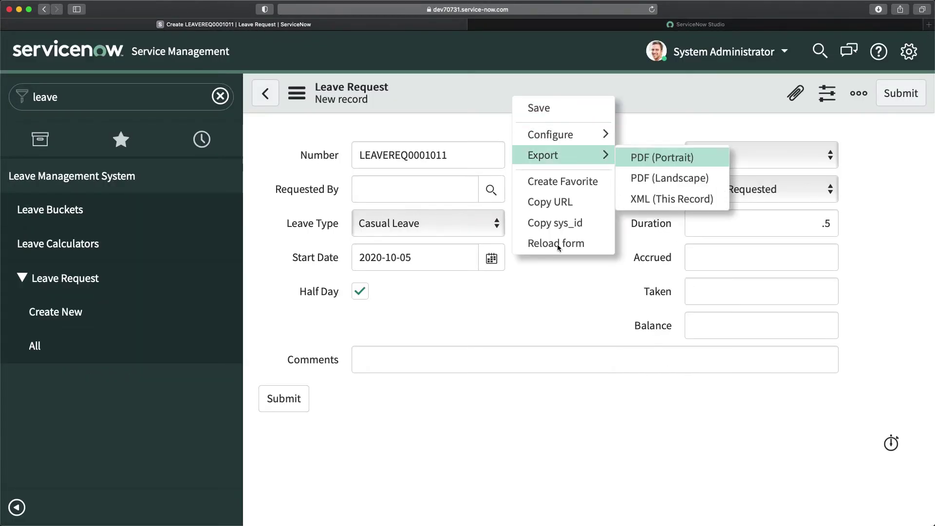
left_click(548, 245)
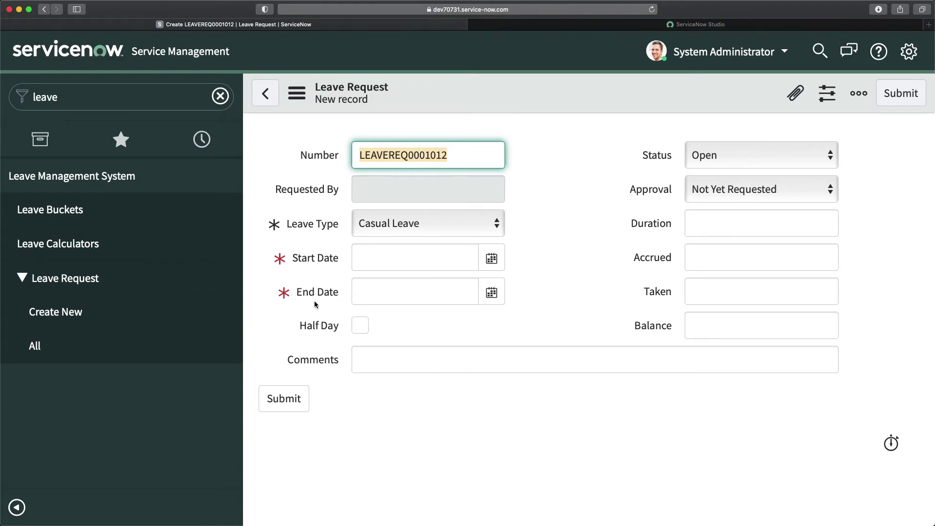
Examine the Leave Type choices on the Leave Request form and the configuration options available for the form.
left_click(397, 222)
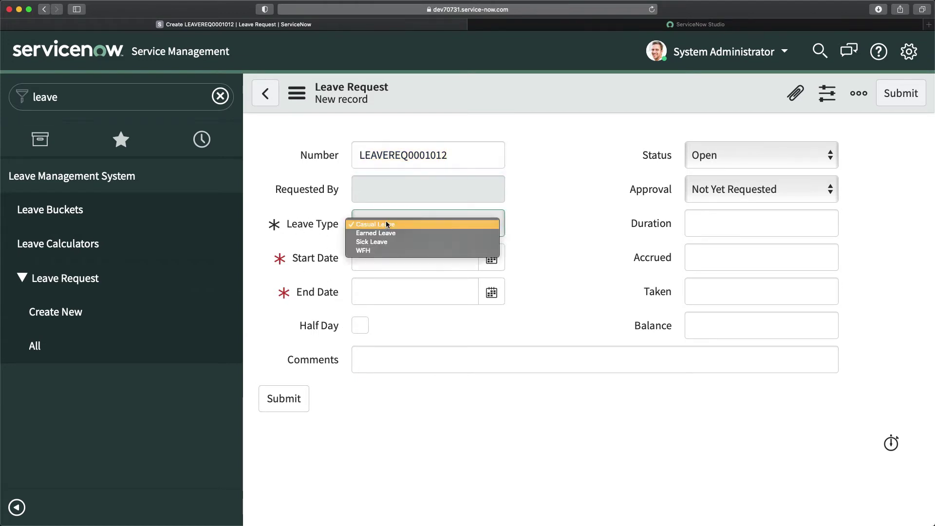
left_click(323, 242)
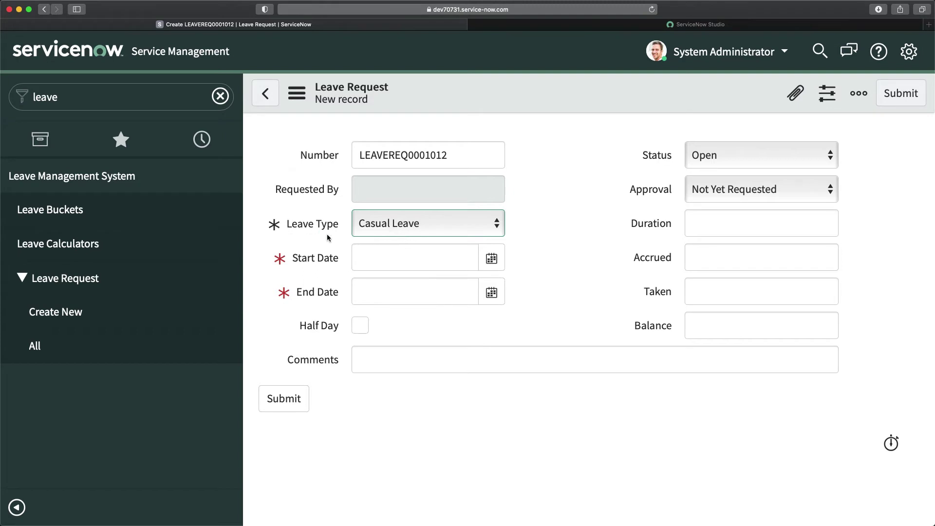
left_click(360, 225)
left_click(504, 374)
left_click(579, 241)
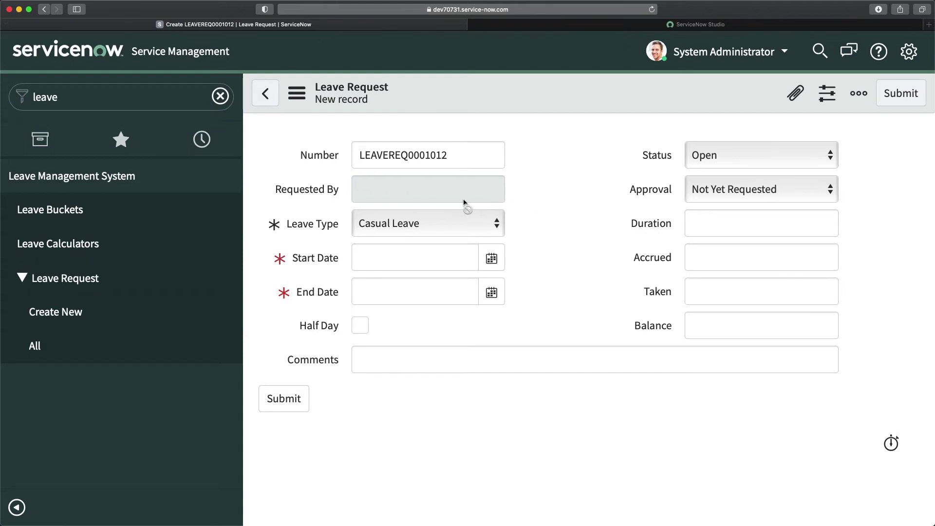
right_click(490, 95)
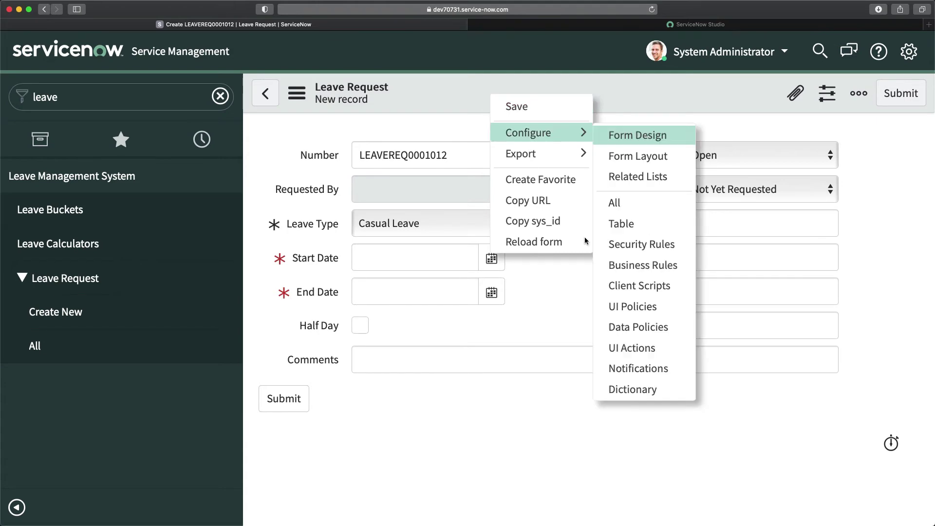
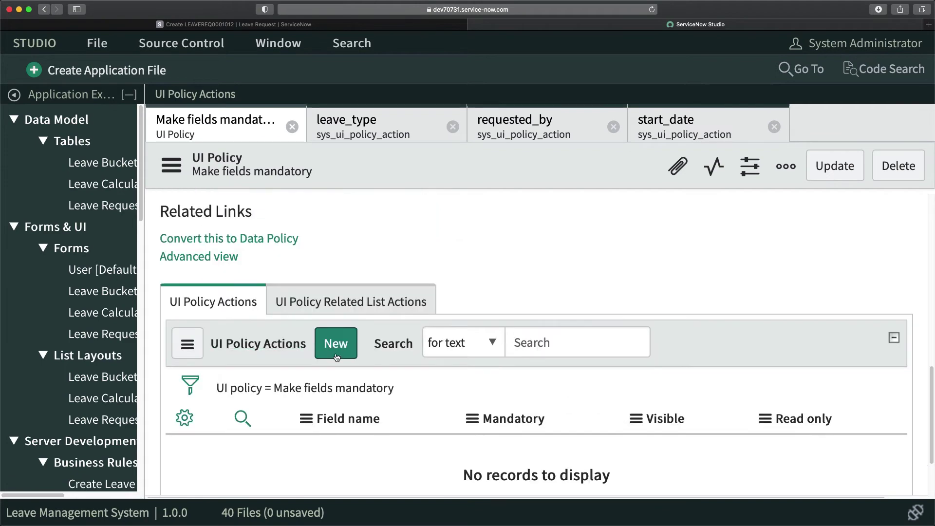
Return to Studio, add a UI policy action that makes the Accrued field read only, and submit it.
left_click(340, 346)
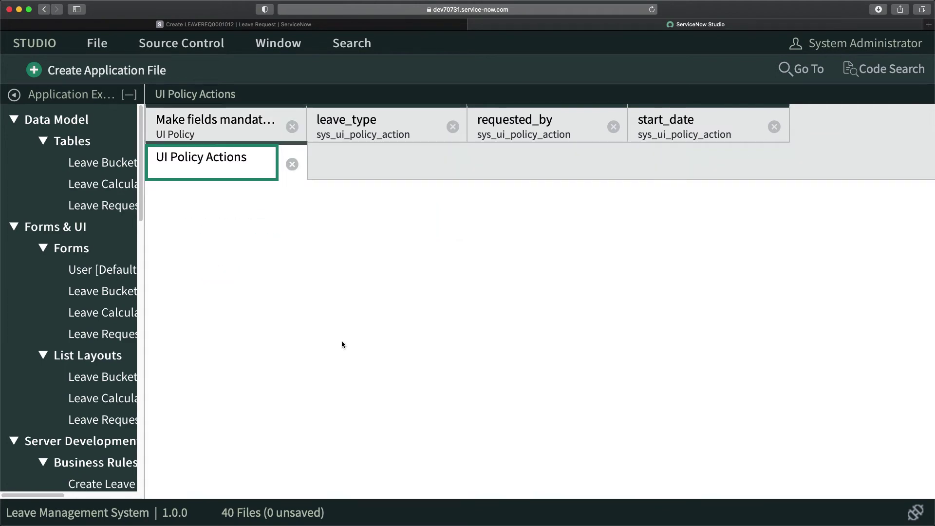
scroll(439, 311, "down", 3)
scroll(483, 328, "down", 2)
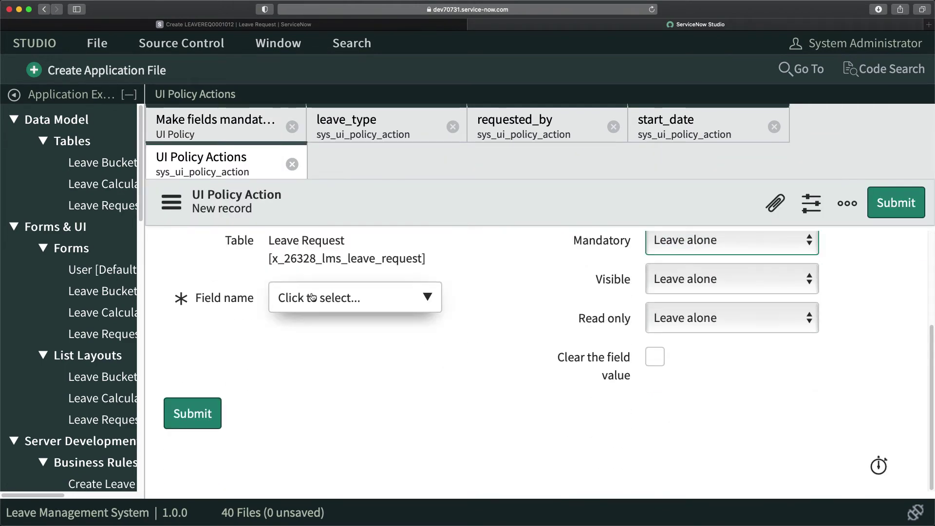
left_click(315, 309)
left_click(412, 294)
left_click(676, 250)
left_click(545, 276)
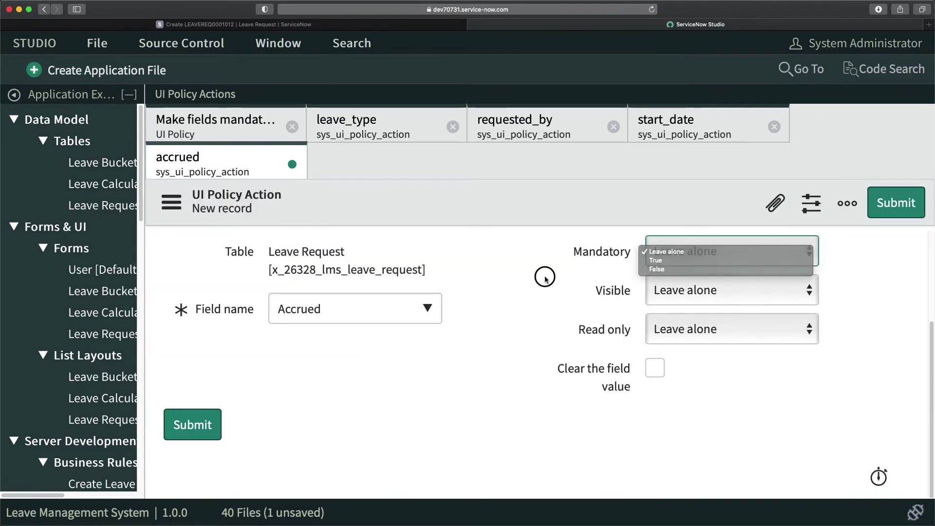
left_click(664, 290)
left_click(666, 329)
left_click(672, 343)
left_click(190, 425)
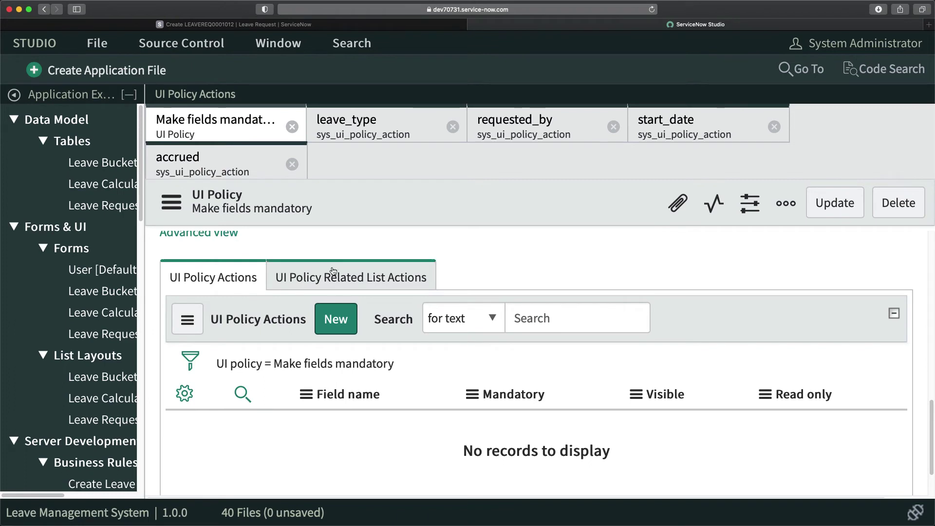
Start another UI policy action and close the finished leave_type, requested_by, start_date and accrued records.
left_click(334, 322)
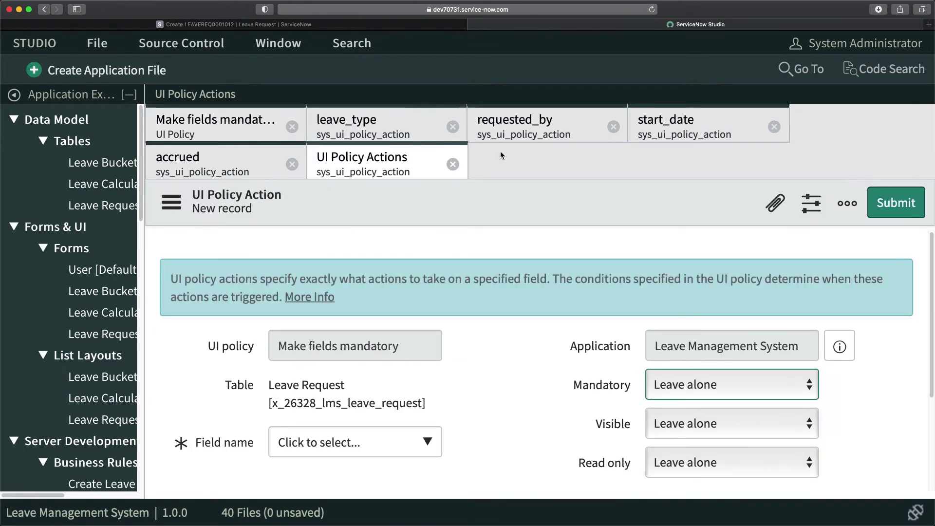
left_click(452, 127)
left_click(453, 128)
left_click(453, 127)
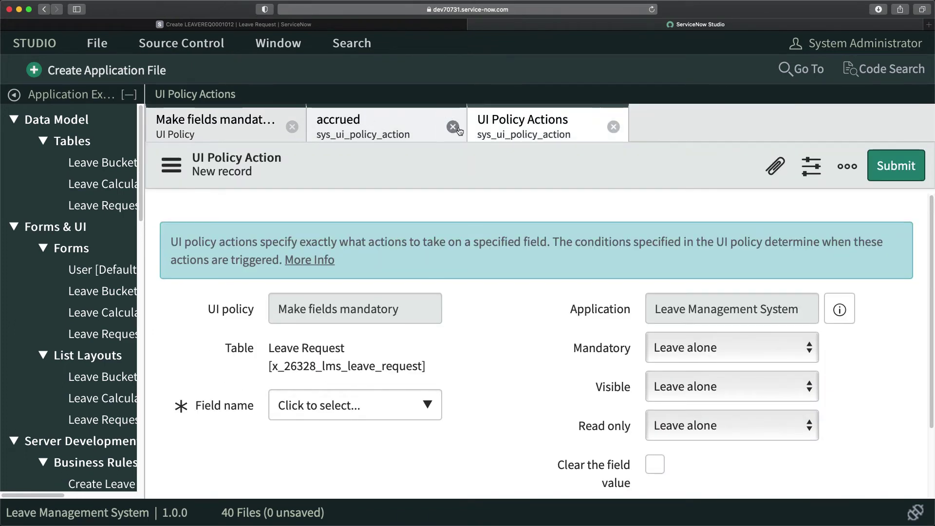
left_click(453, 127)
Select Balance as the new action's field, make it read only, and submit the action.
scroll(426, 395, "down", 3)
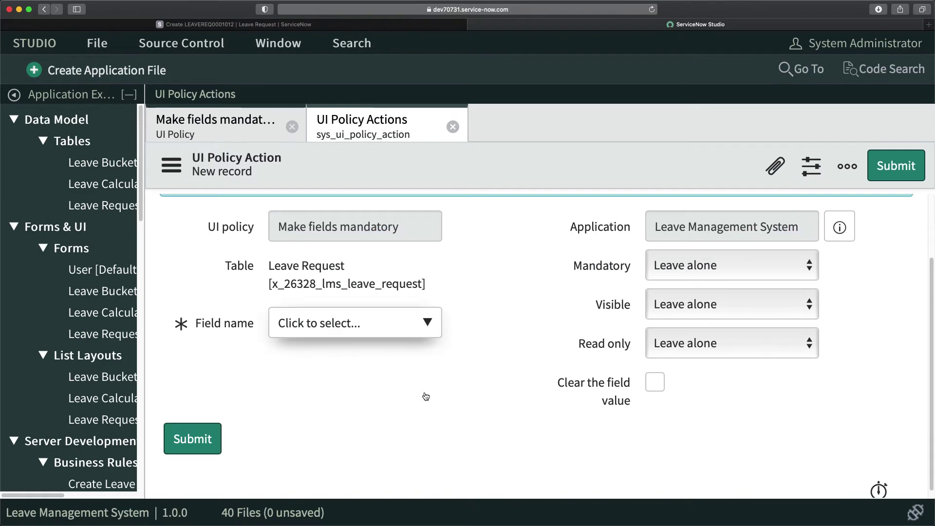
left_click(334, 322)
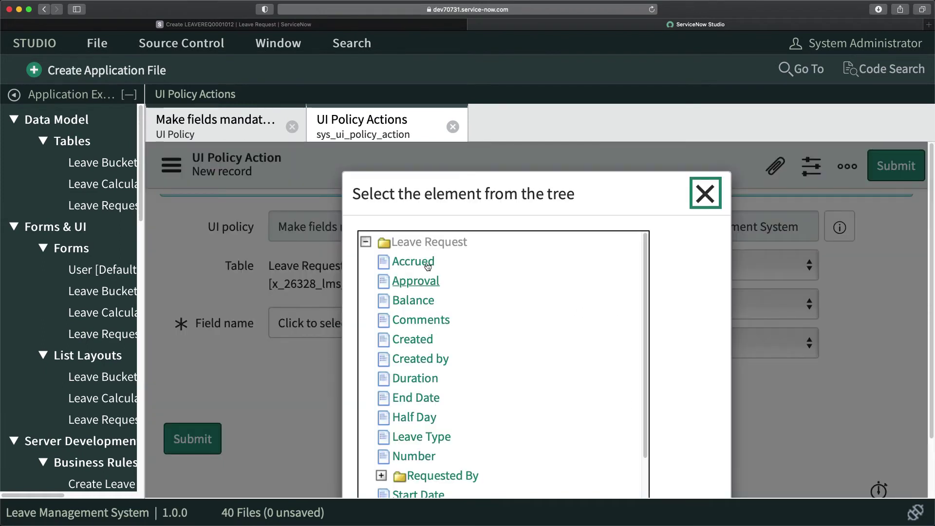
left_click(414, 300)
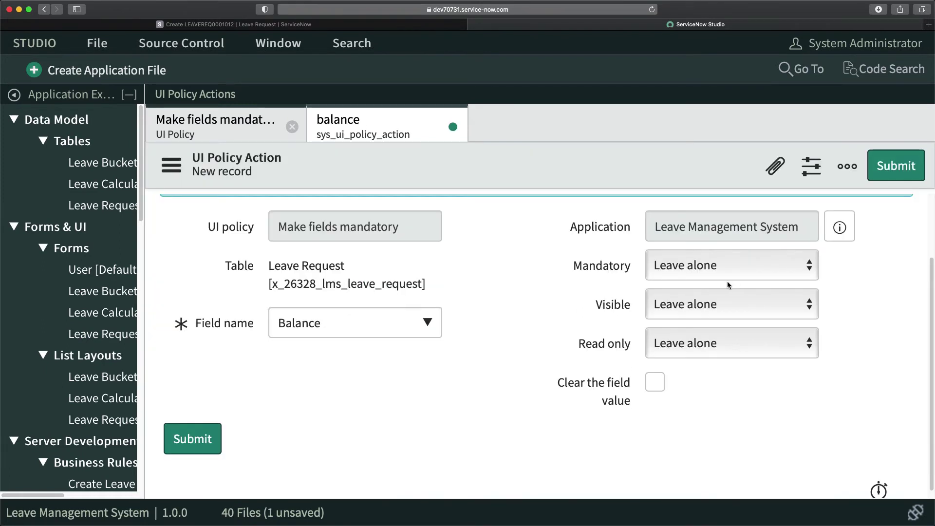
left_click(672, 336)
left_click(659, 346)
left_click(193, 439)
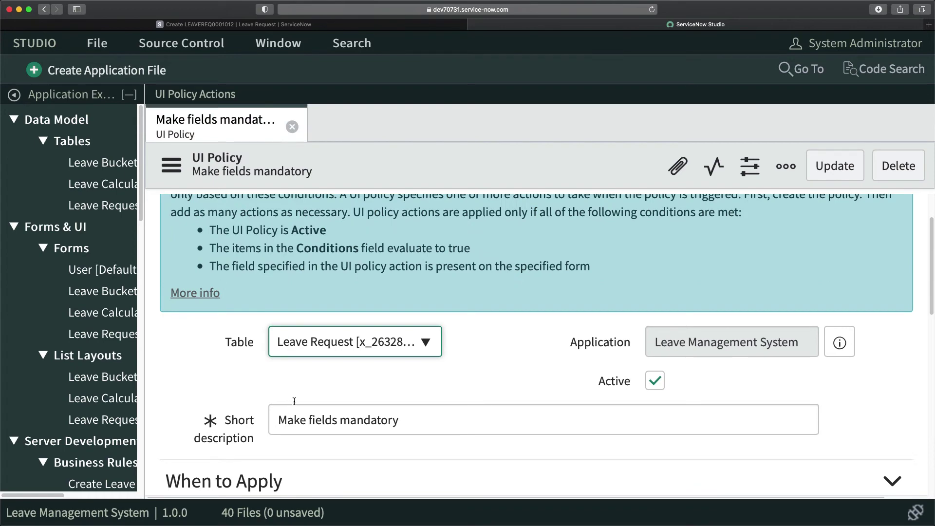
Add a UI policy action for the Duration field with Read only set to True, and submit it.
scroll(397, 371, "up", 5)
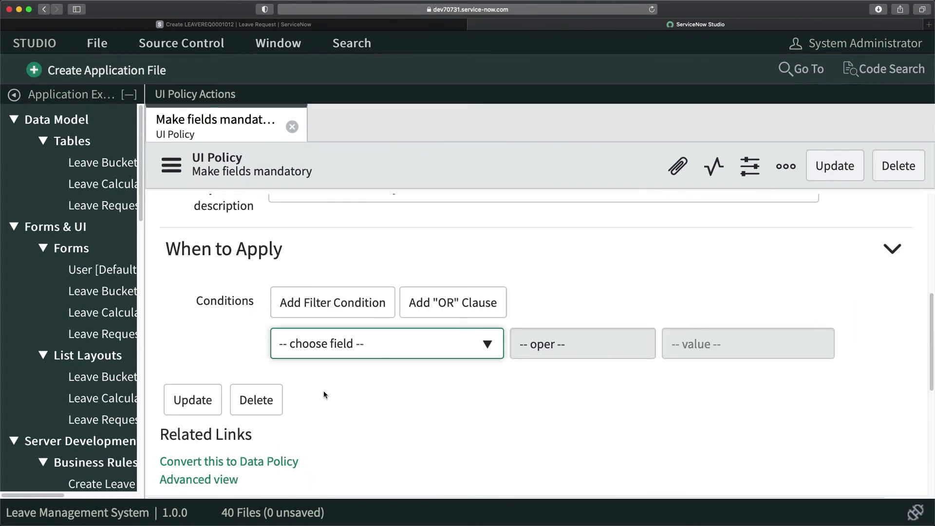
scroll(324, 394, "down", 5)
left_click(347, 267)
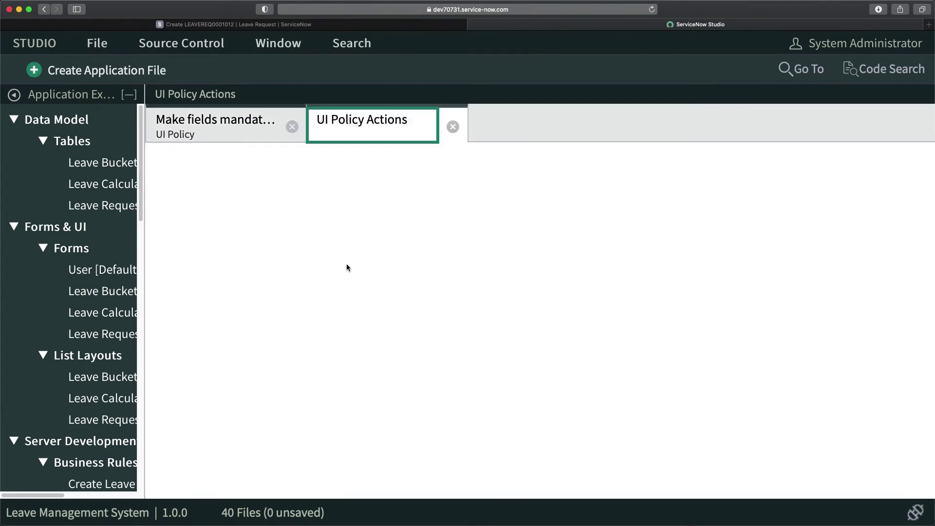
scroll(448, 398, "down", 2)
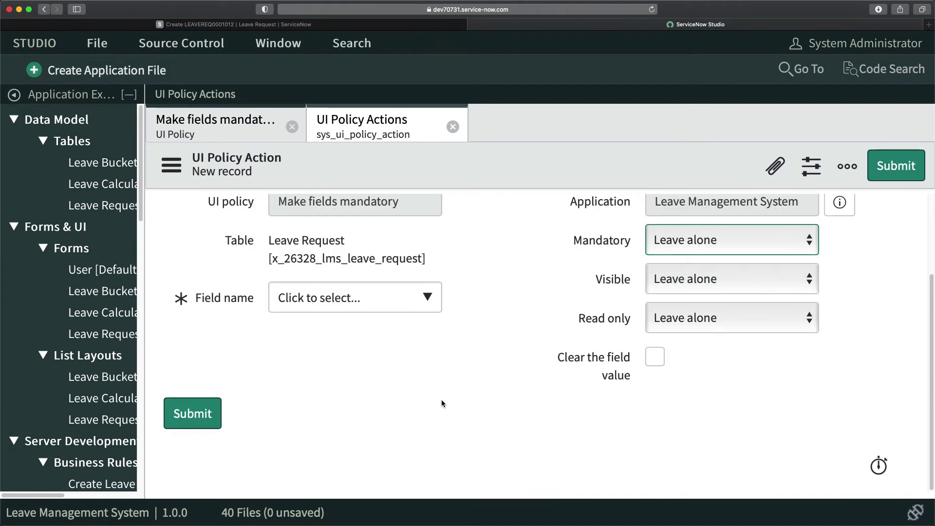
left_click(359, 307)
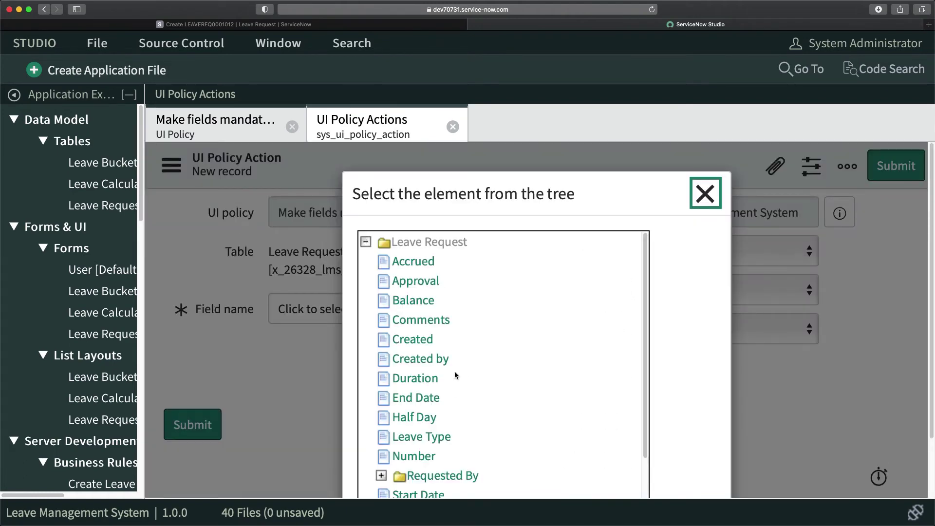
left_click(417, 378)
left_click(670, 329)
left_click(660, 338)
left_click(193, 424)
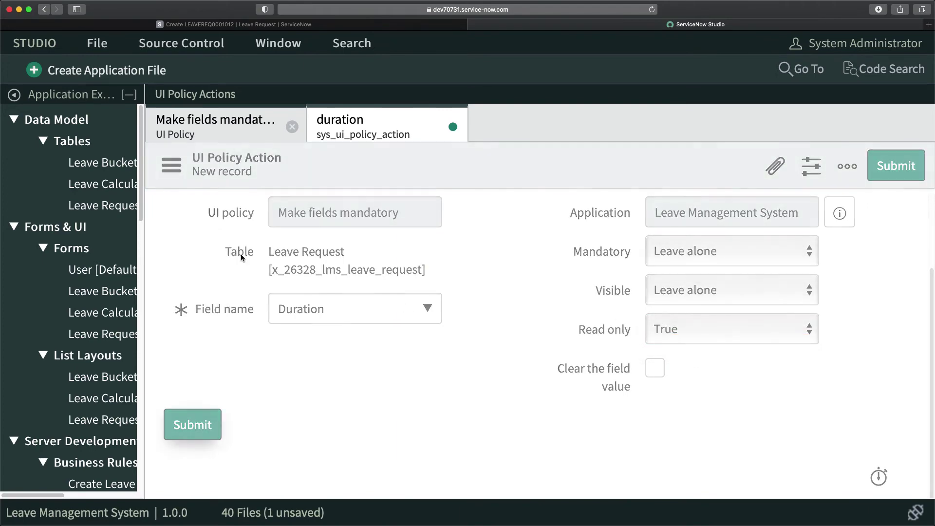
Start another UI policy action from the Make fields mandatory policy and close the finished duration record.
left_click(178, 121)
scroll(435, 352, "down", 5)
left_click(341, 252)
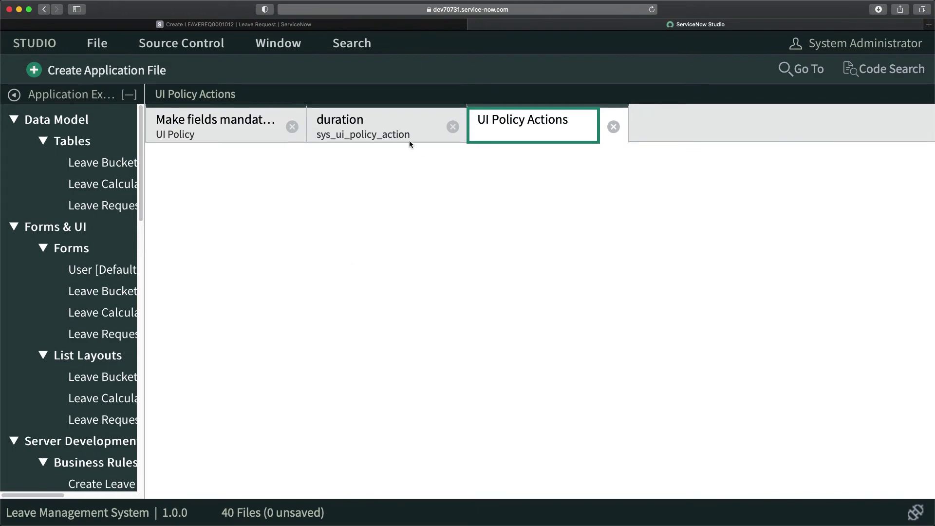
left_click(453, 127)
scroll(547, 362, "down", 3)
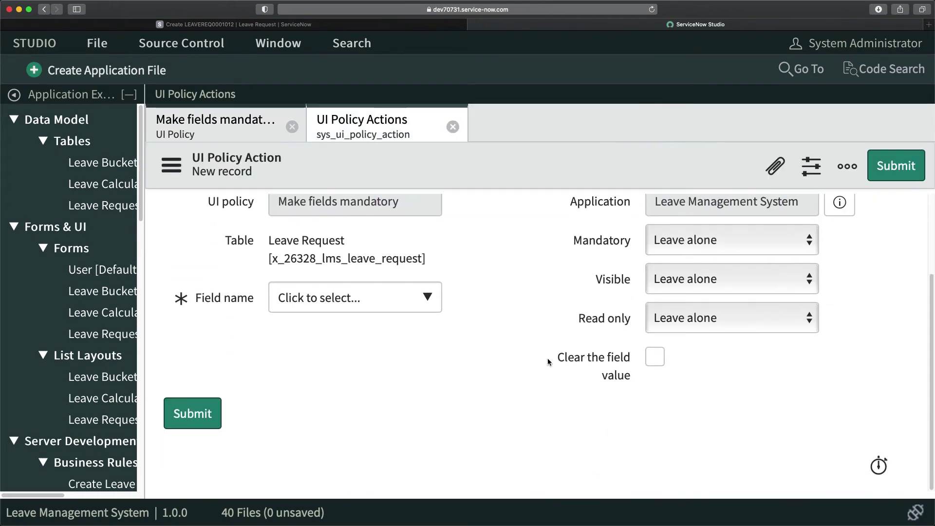
Check the new Leave Request form for fields that still need a read-only action, dismissing its open menu, and return to Studio.
left_click(229, 24)
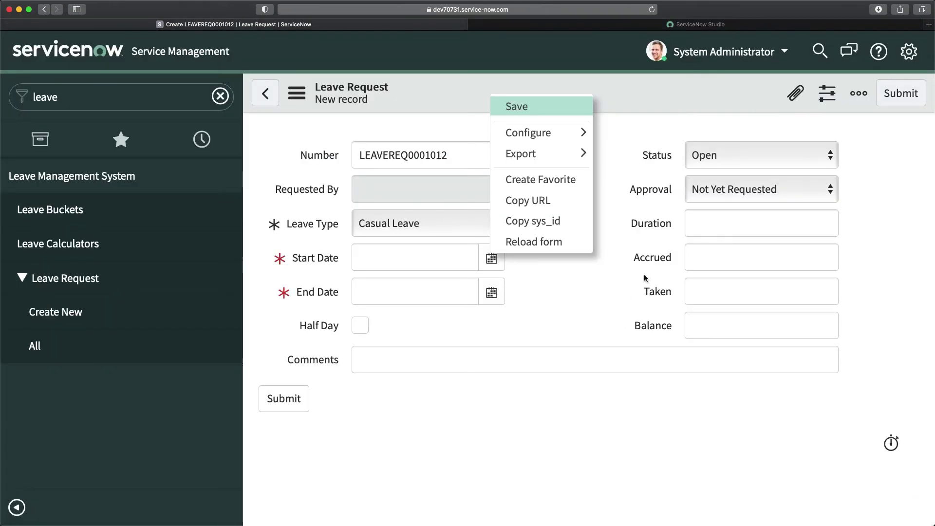
left_click(676, 310)
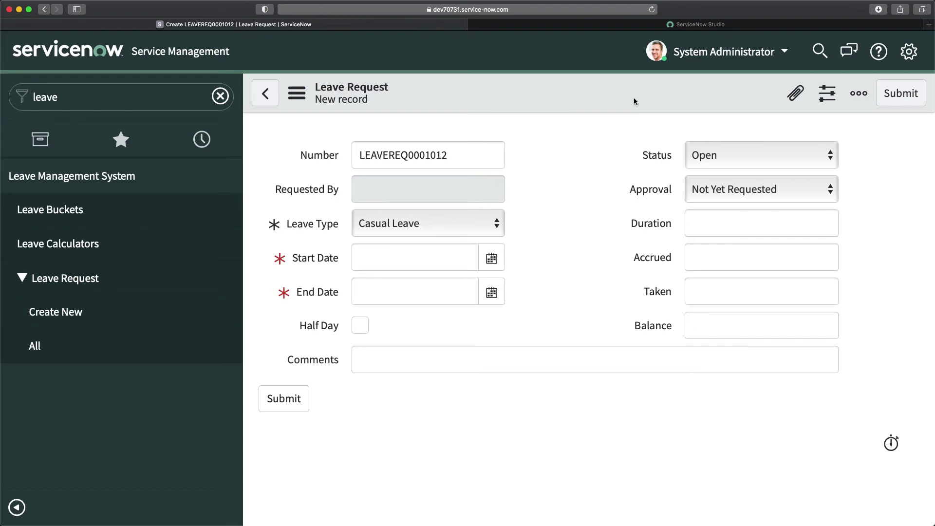
left_click(702, 24)
Select Taken as the new UI policy action's field, set Read only to True, and submit the action.
left_click(326, 296)
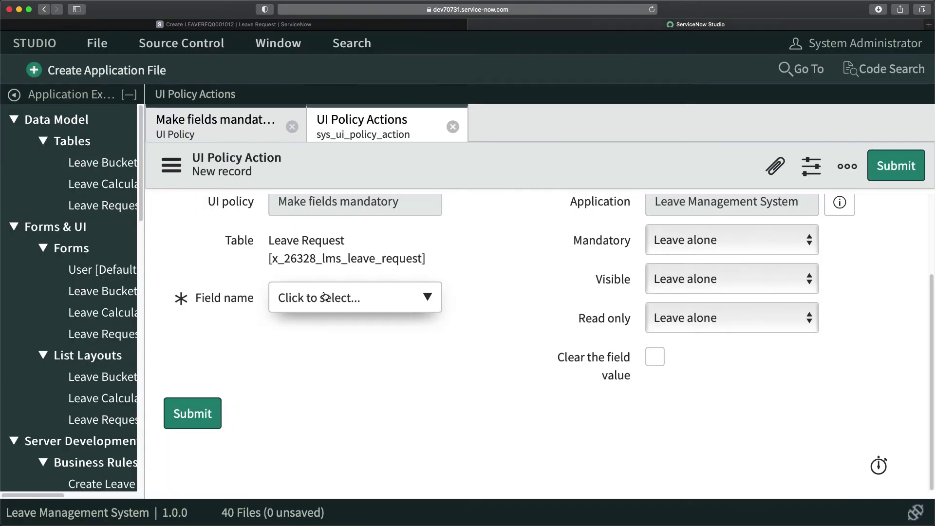
scroll(471, 316, "down", 3)
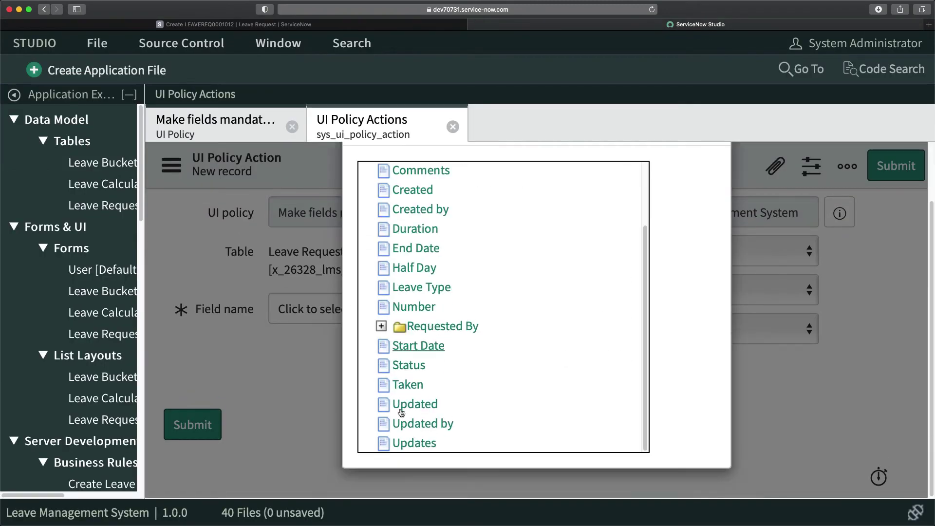
left_click(408, 385)
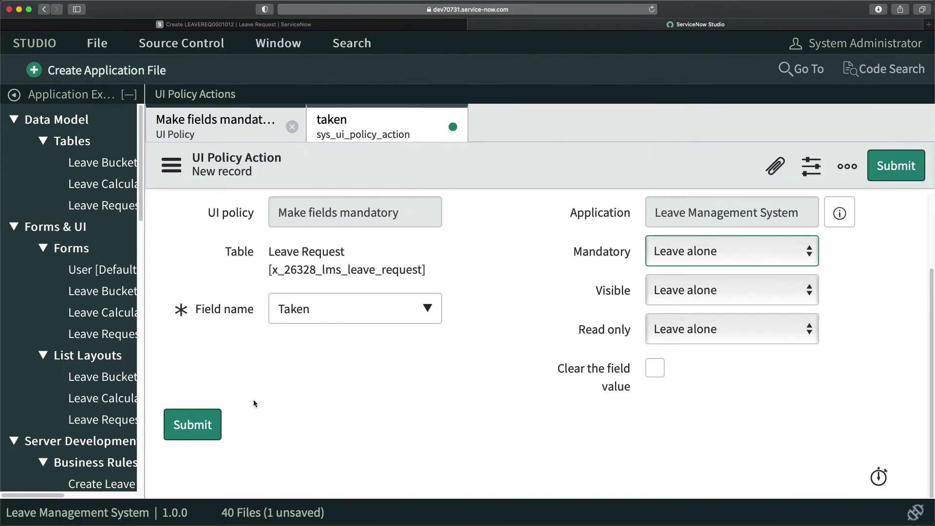
left_click(684, 334)
left_click(673, 342)
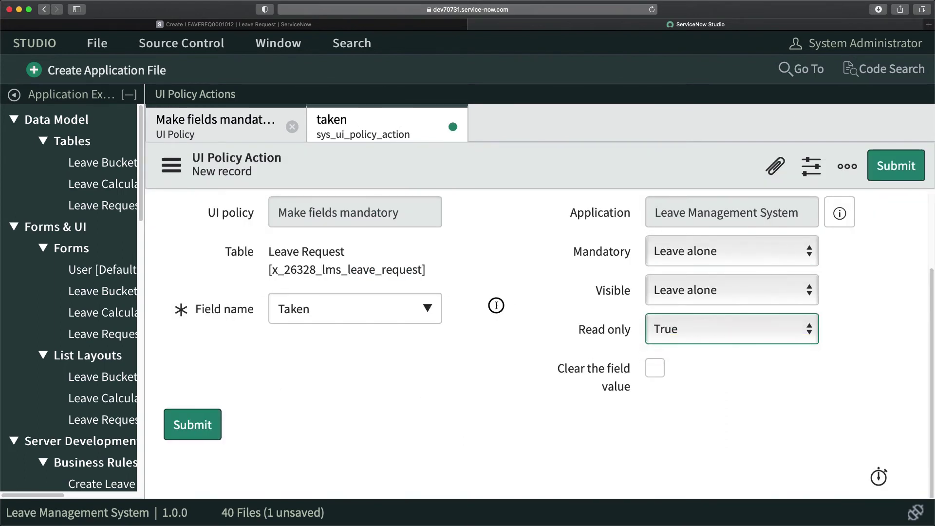
left_click(186, 427)
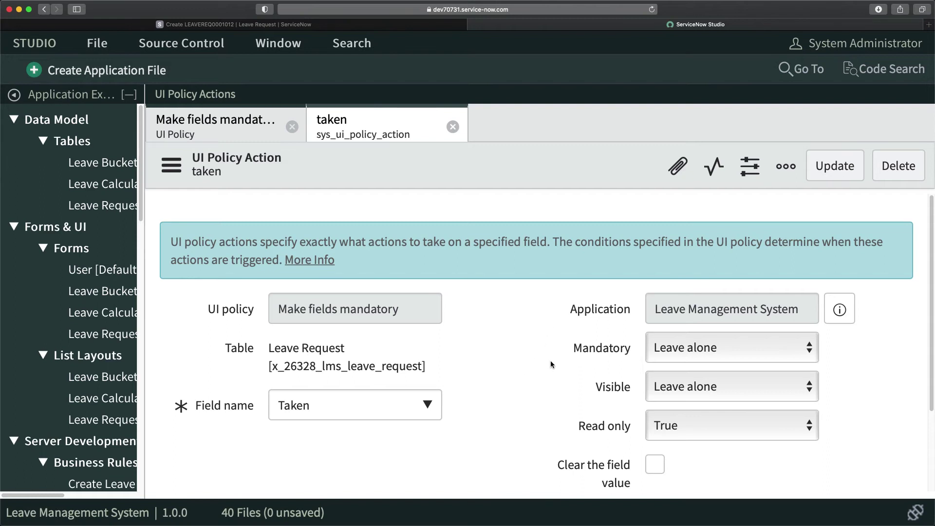
Reload the new Leave Request form to check the Duration, Accrued, Taken and Balance fields.
left_click(282, 25)
right_click(525, 91)
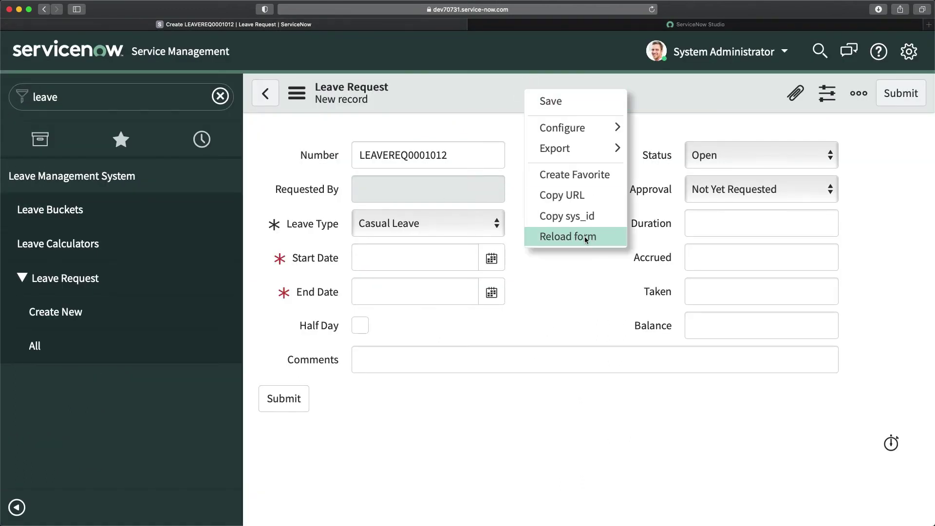
left_click(585, 237)
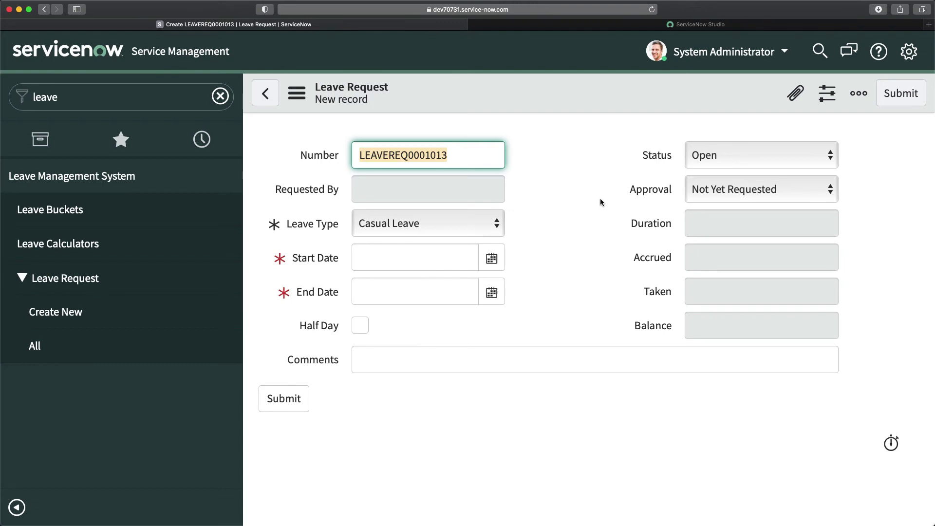
Return to Studio, close the taken action and the Make fields mandatory policy, and open the Leave Request table.
left_click(678, 25)
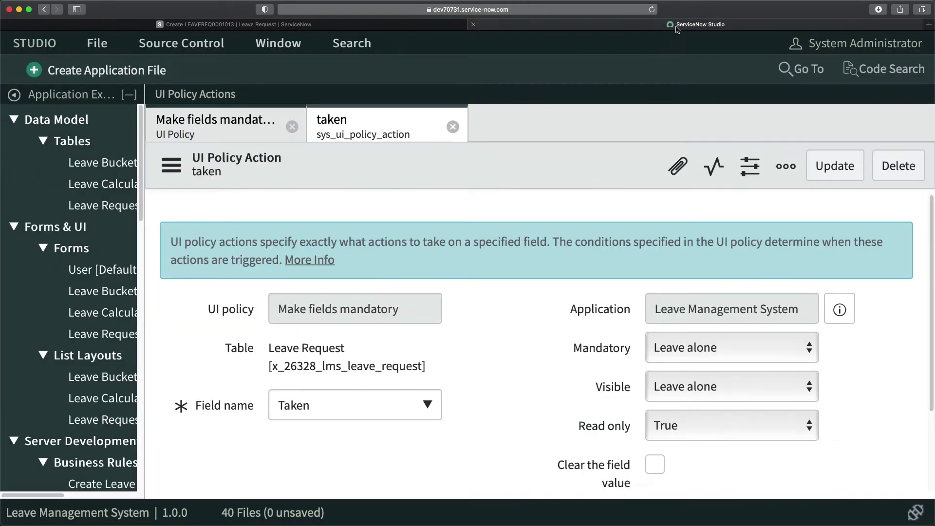
left_click(453, 128)
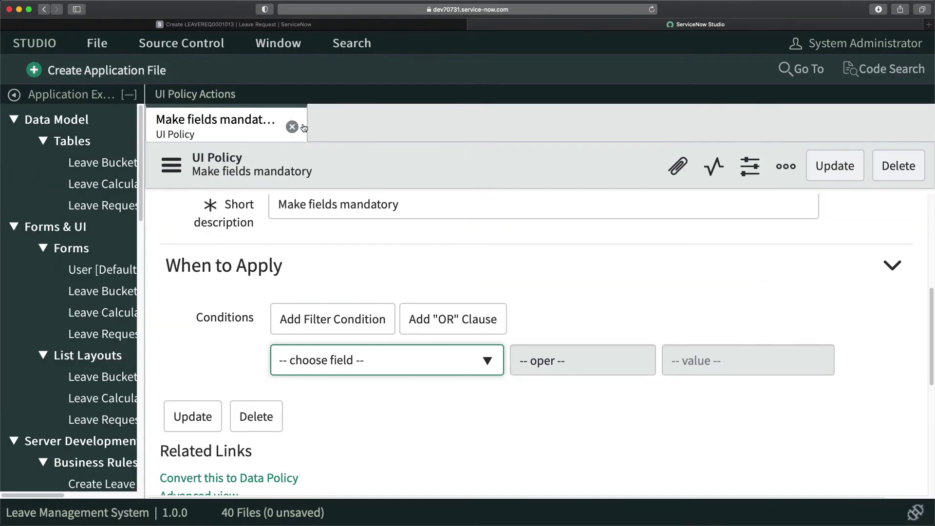
left_click(293, 126)
left_click(84, 205)
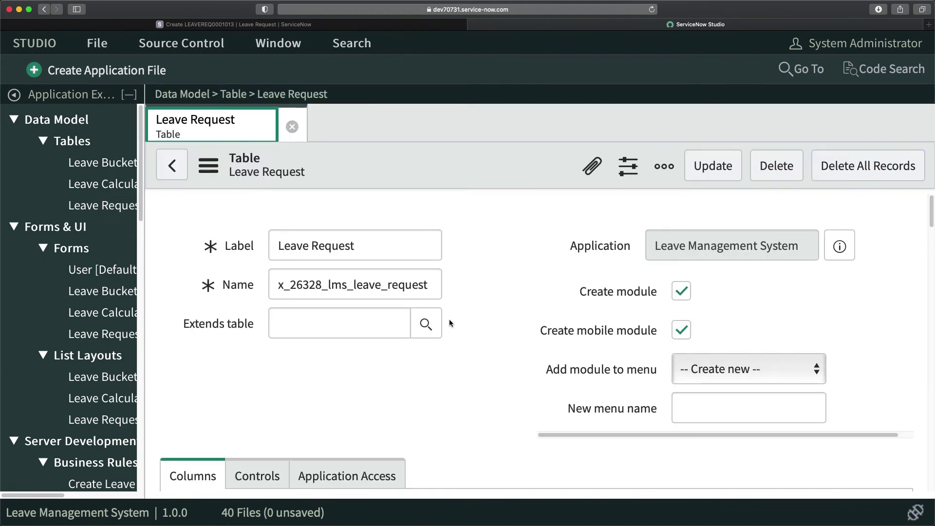
Look through the Leave Request table's columns and open the dictionary entry of the Requested By column.
scroll(449, 323, "down", 15)
scroll(455, 363, "down", 4)
scroll(451, 363, "up", 10)
scroll(451, 362, "down", 8)
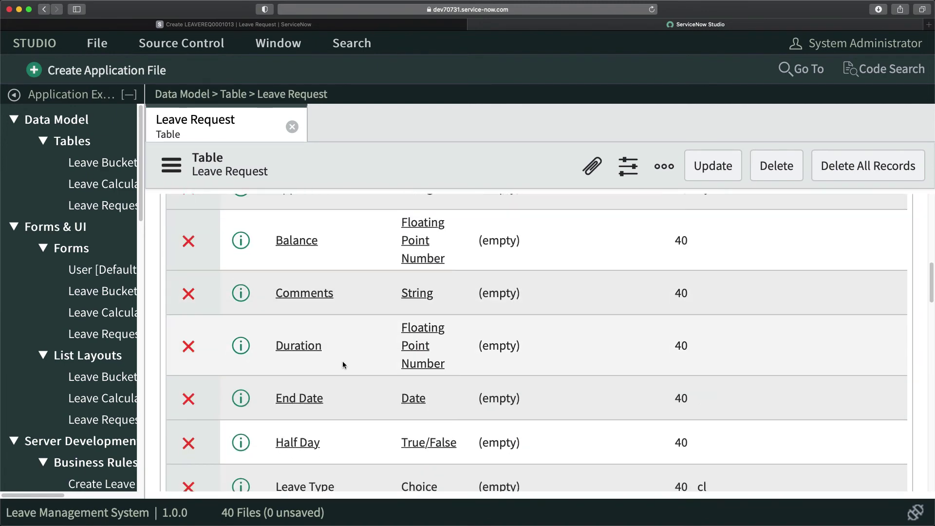
scroll(343, 364, "down", 1)
scroll(358, 336, "up", 3)
scroll(358, 336, "down", 8)
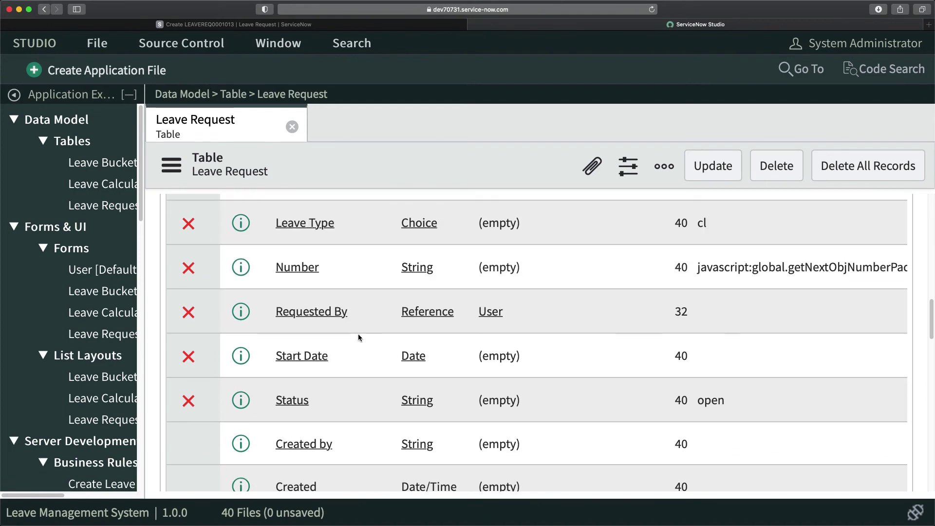
scroll(358, 336, "down", 1)
scroll(364, 392, "down", 4)
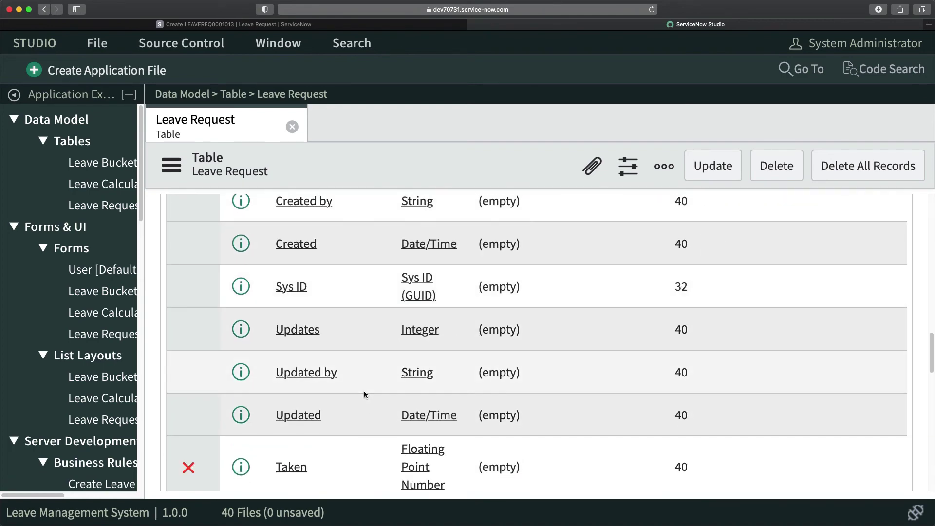
scroll(363, 391, "down", 2)
scroll(363, 388, "up", 7)
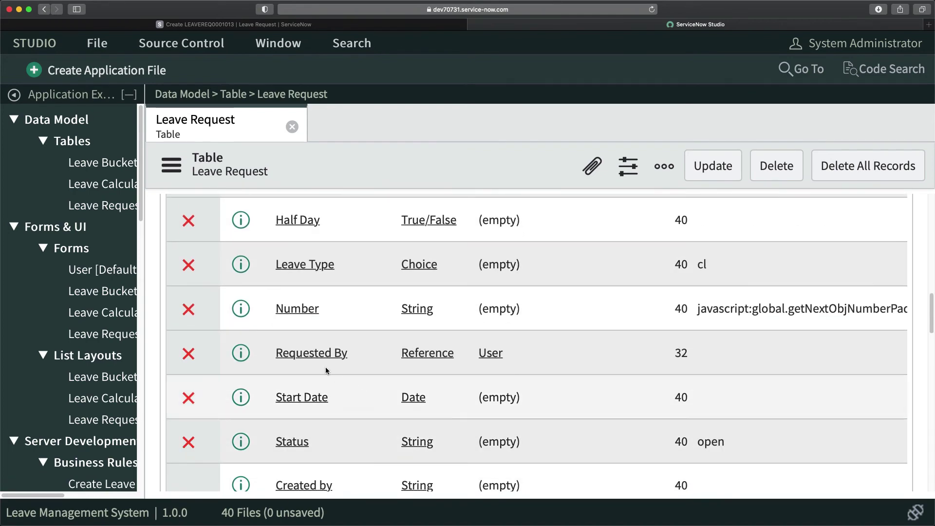
left_click(312, 354)
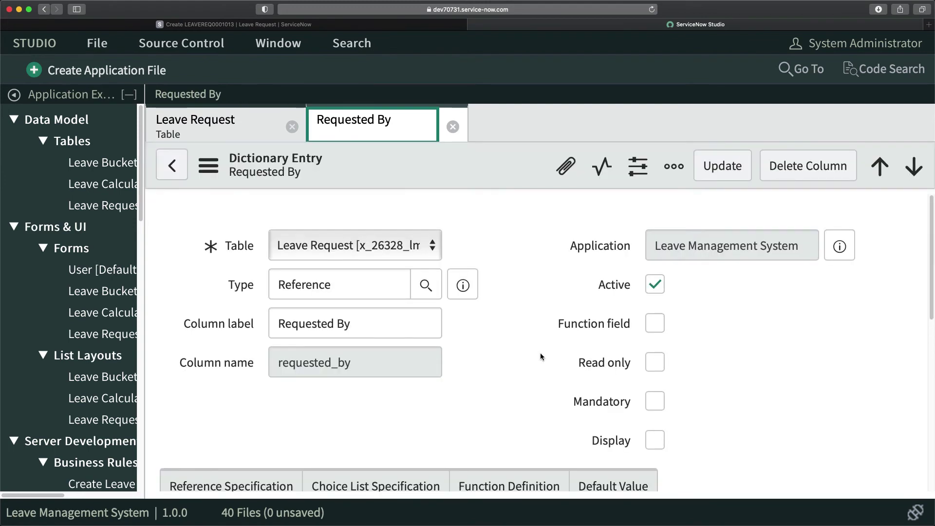
Set the Requested By column's default value to "javascript: gs.getUserID();" and save the dictionary entry.
scroll(539, 352, "down", 5)
scroll(449, 343, "down", 6)
scroll(261, 354, "up", 5)
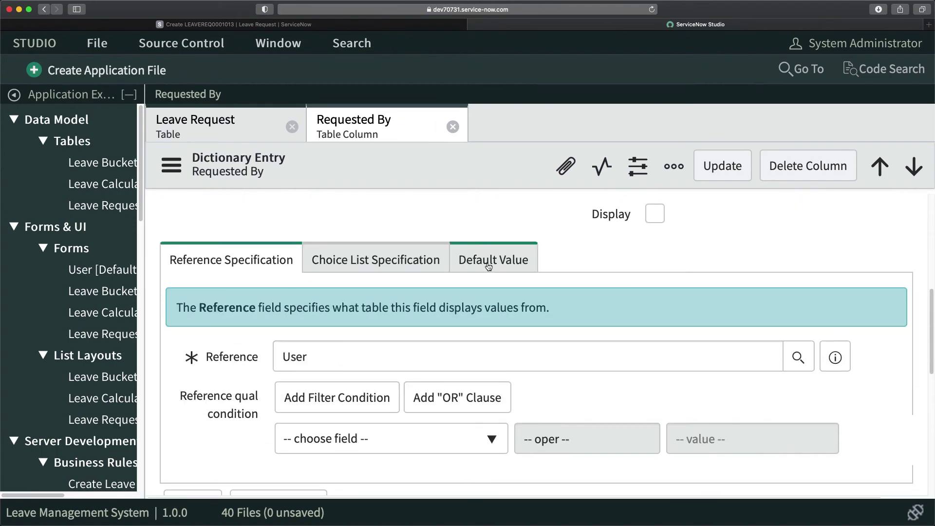
left_click(487, 259)
left_click(341, 365)
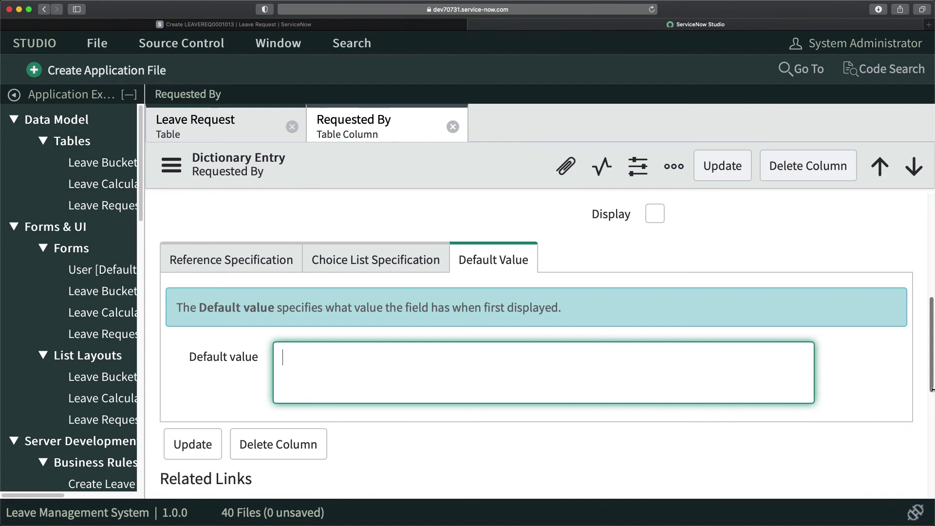
type("javascript: gs.getUser")
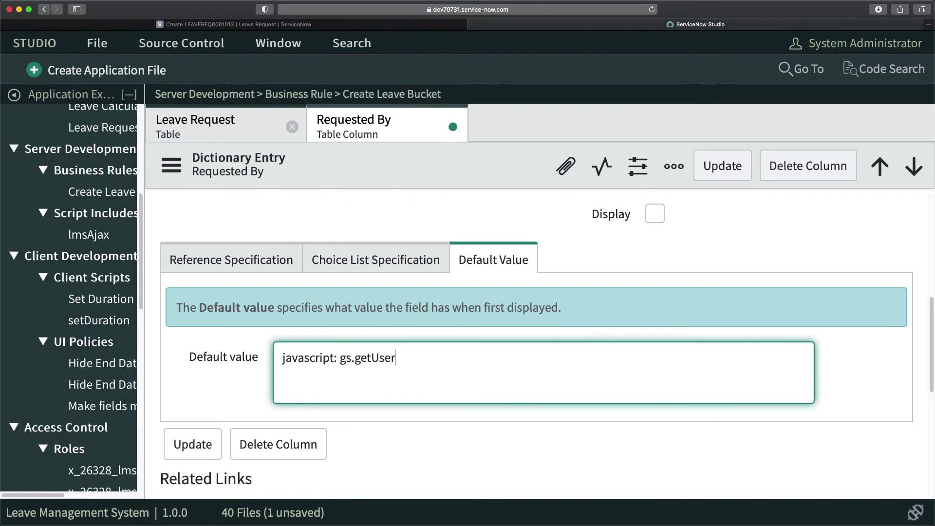
type("ID();")
right_click(473, 171)
left_click(497, 180)
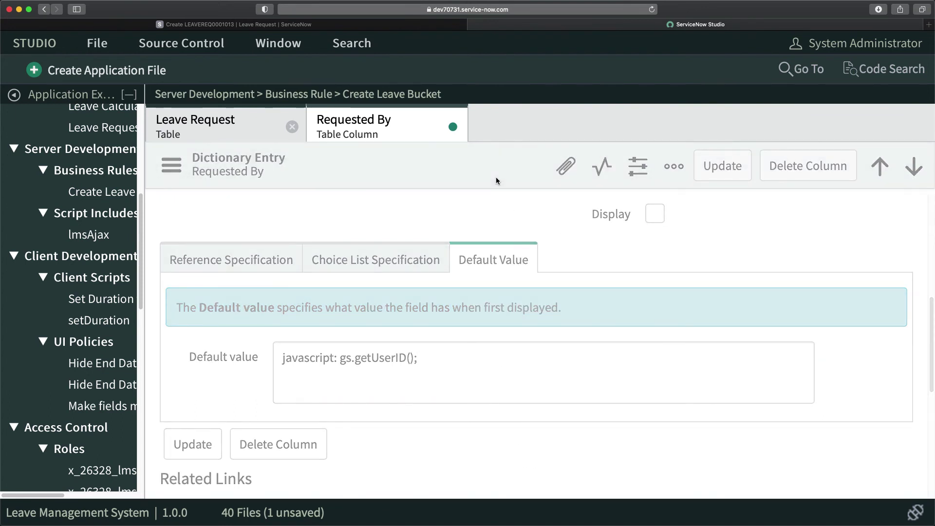
Switch to the new Leave Request form and reload it to check the Requested By default value.
left_click(263, 25)
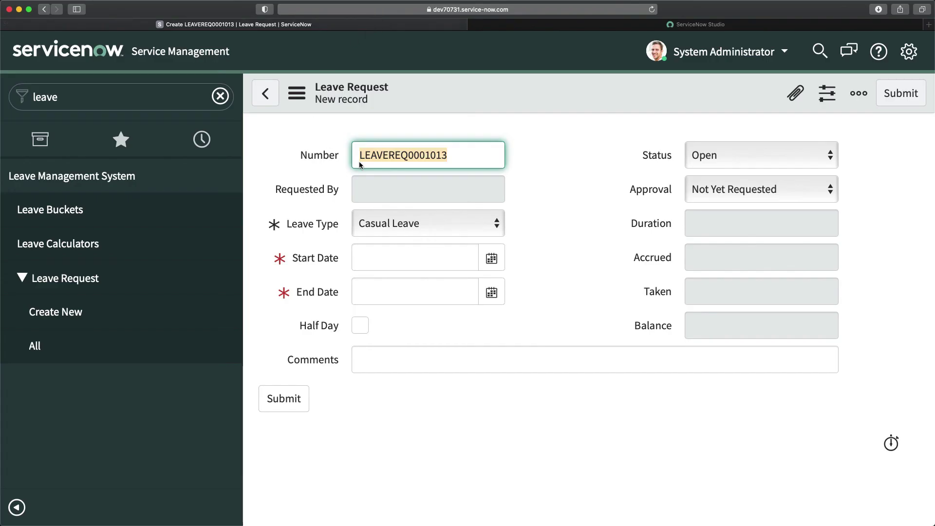
left_click(519, 99)
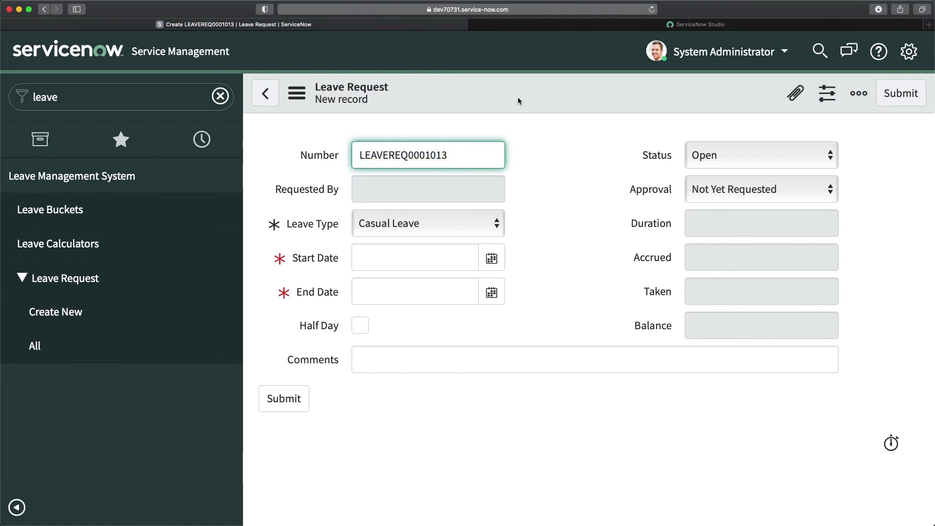
right_click(518, 99)
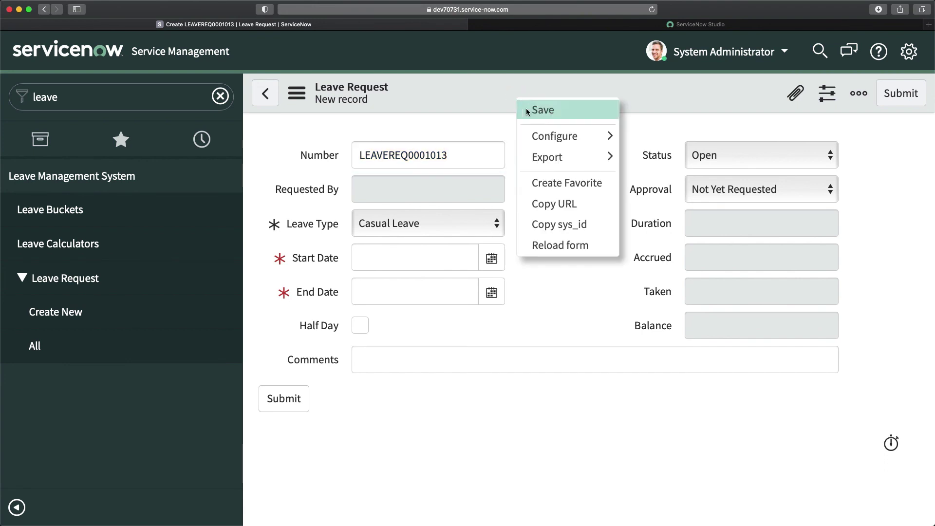
left_click(559, 245)
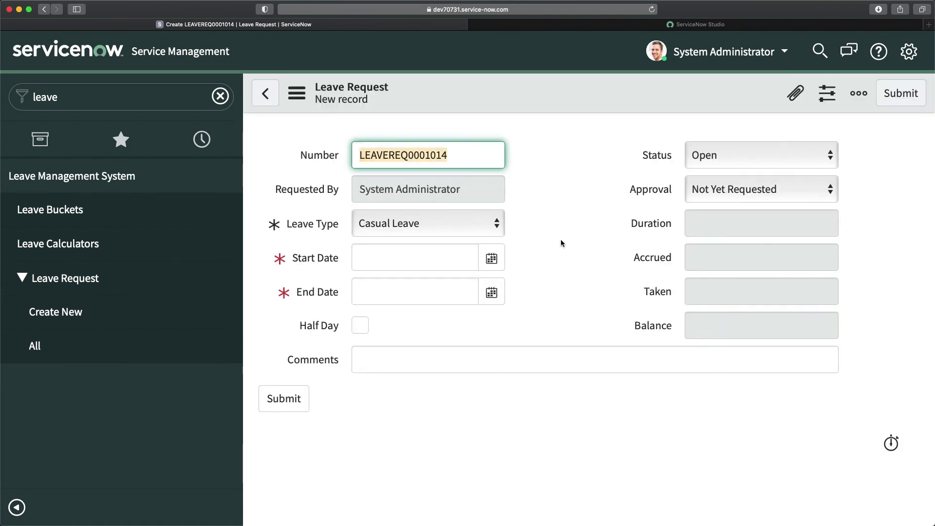